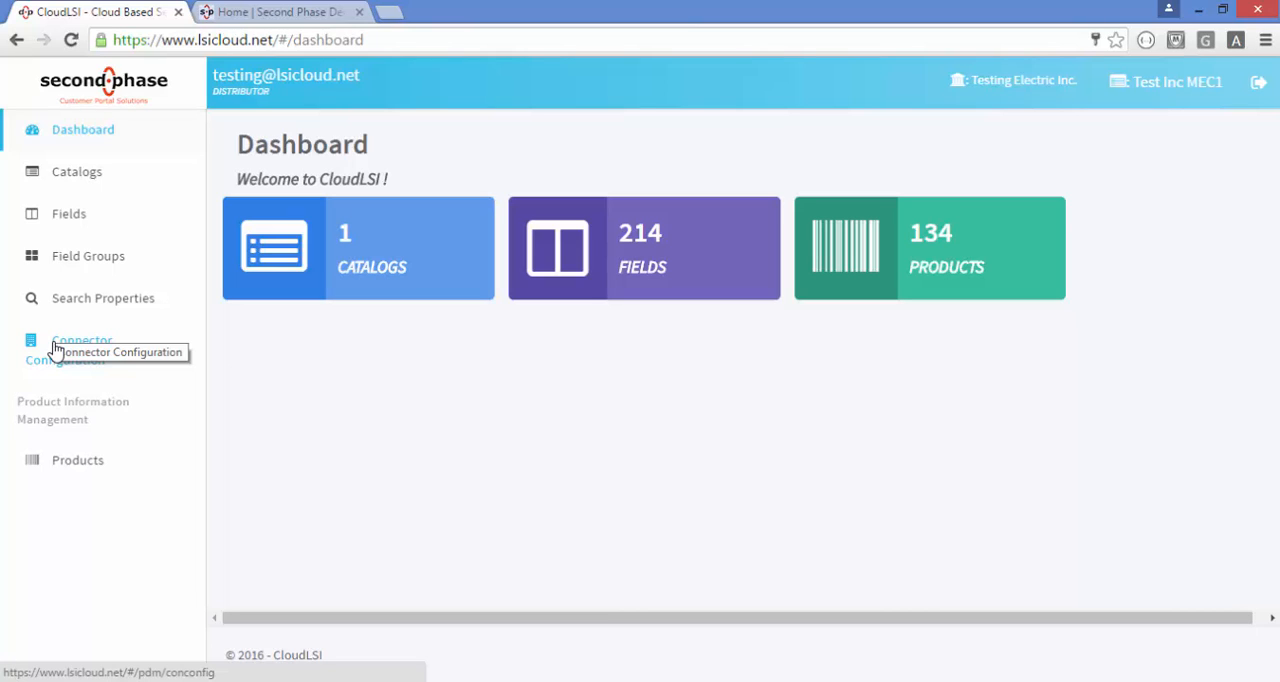
Open the standard fields list and filter the field names by "commo"
click(76, 222)
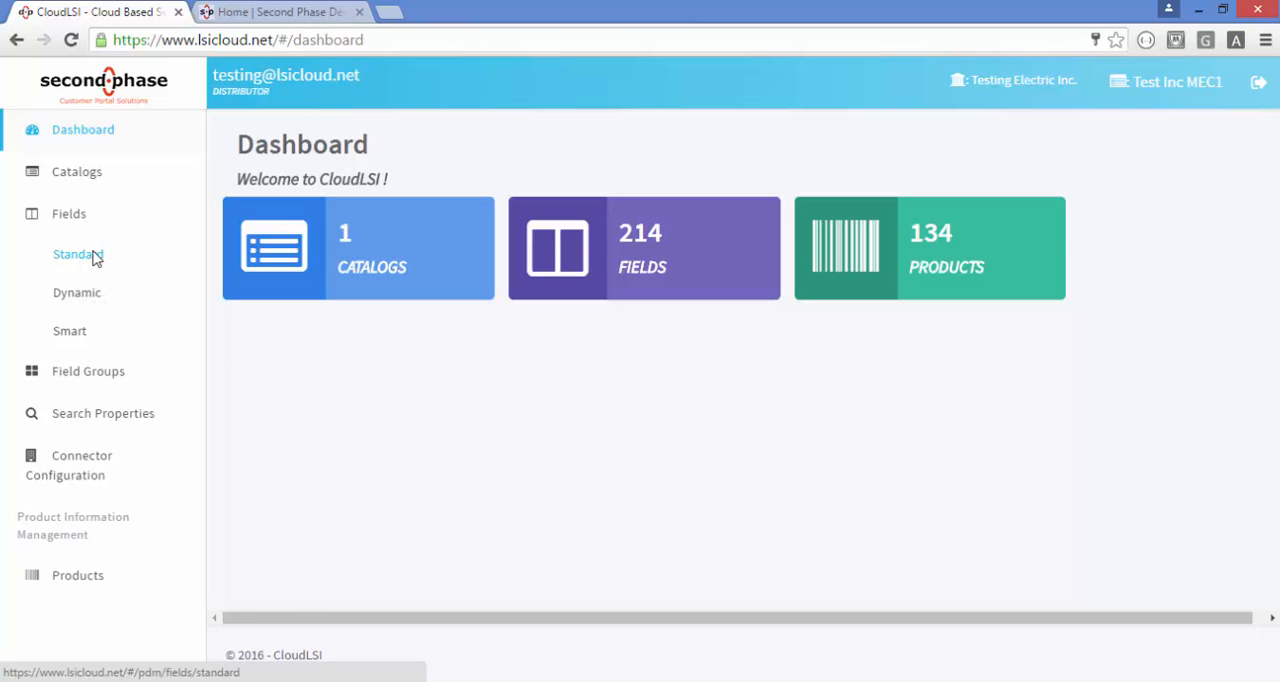
click(95, 258)
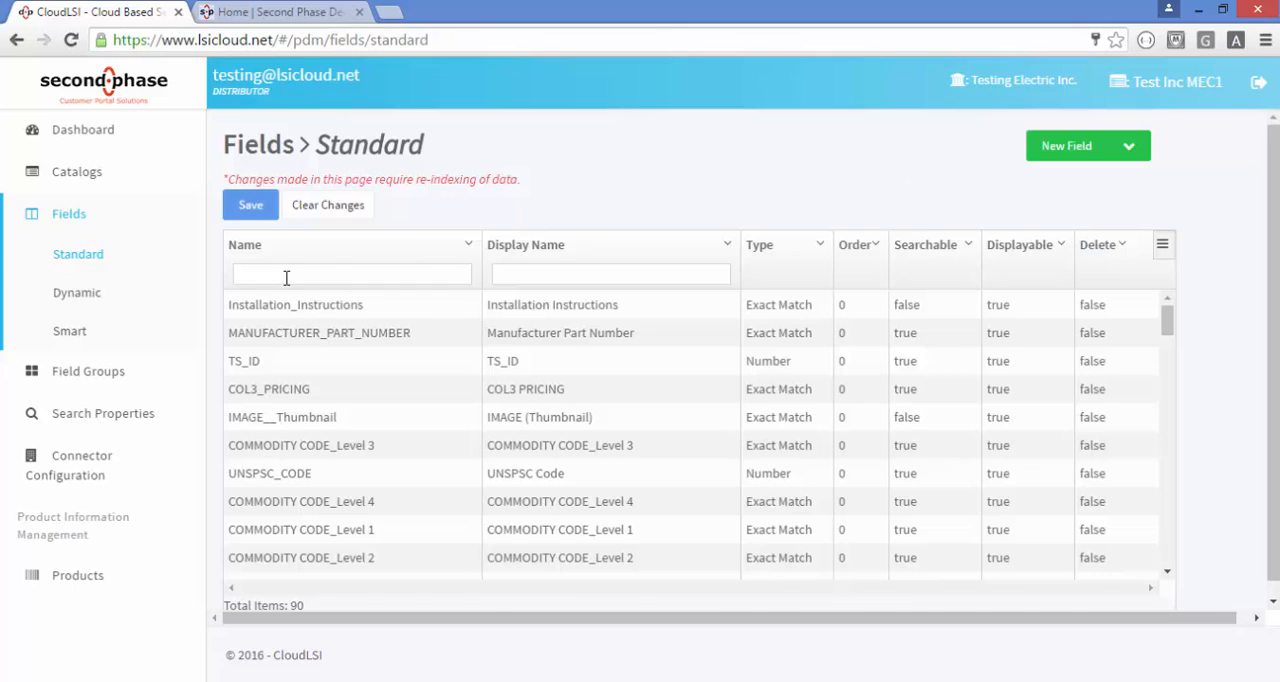
click(469, 248)
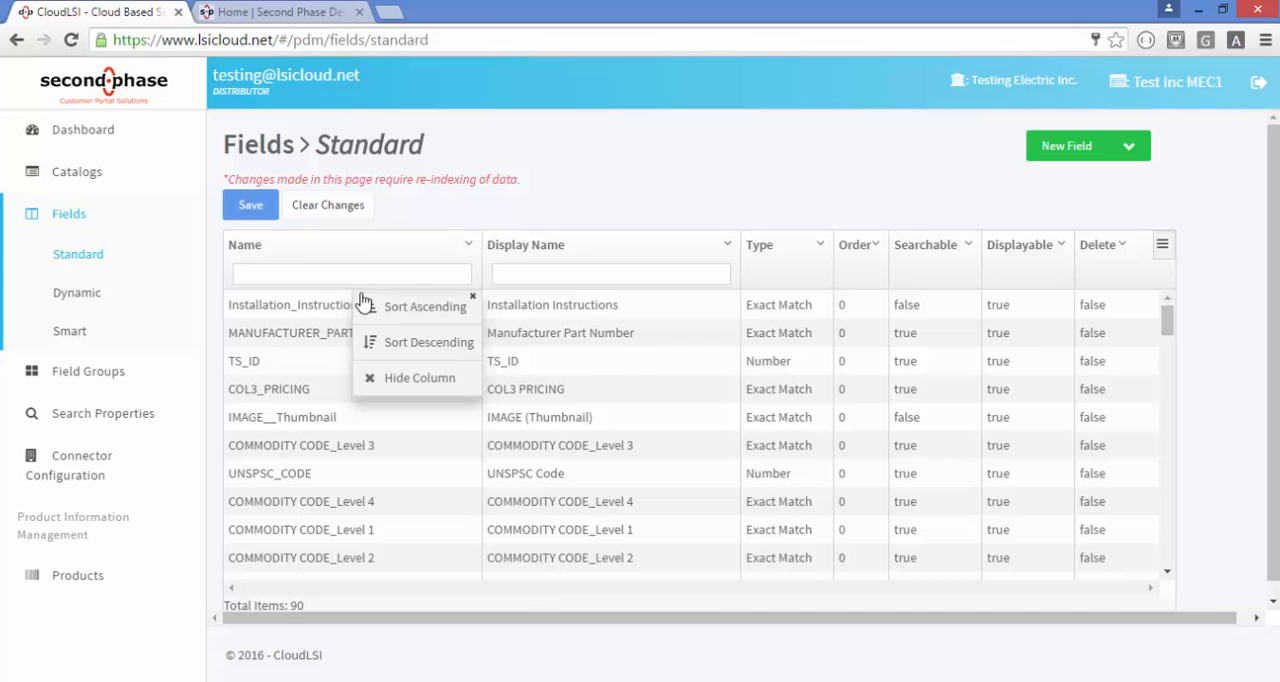
click(313, 276)
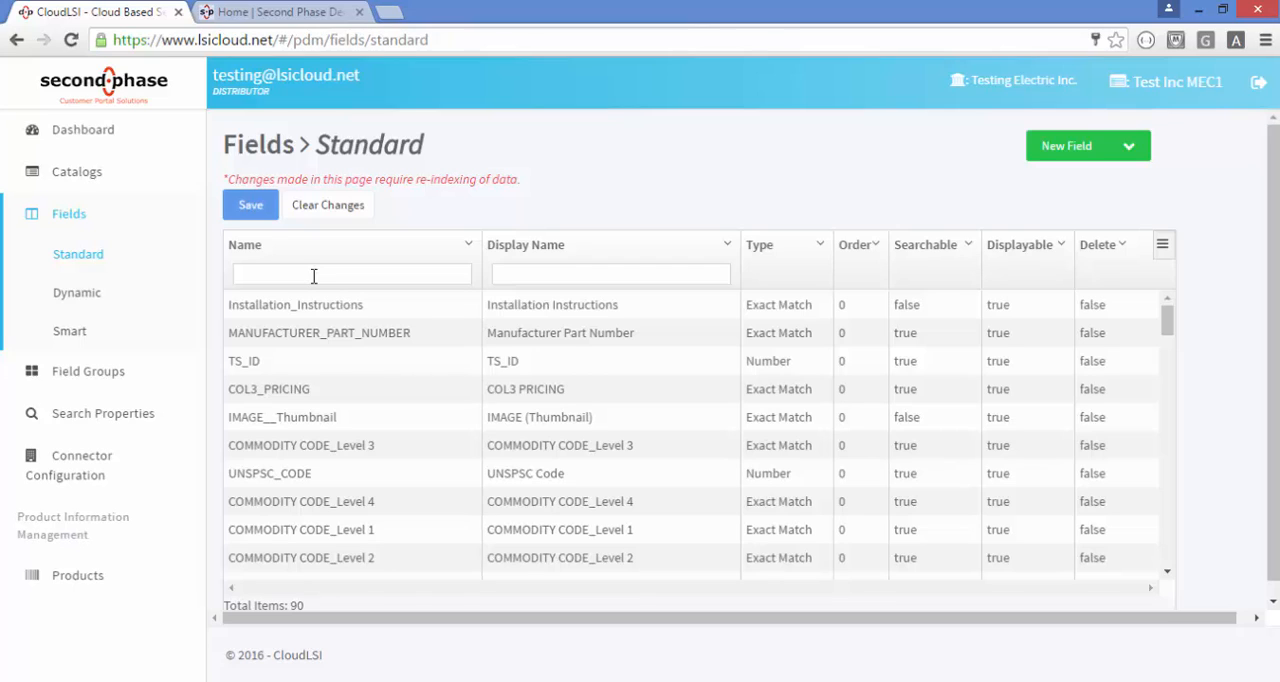
text(commo)
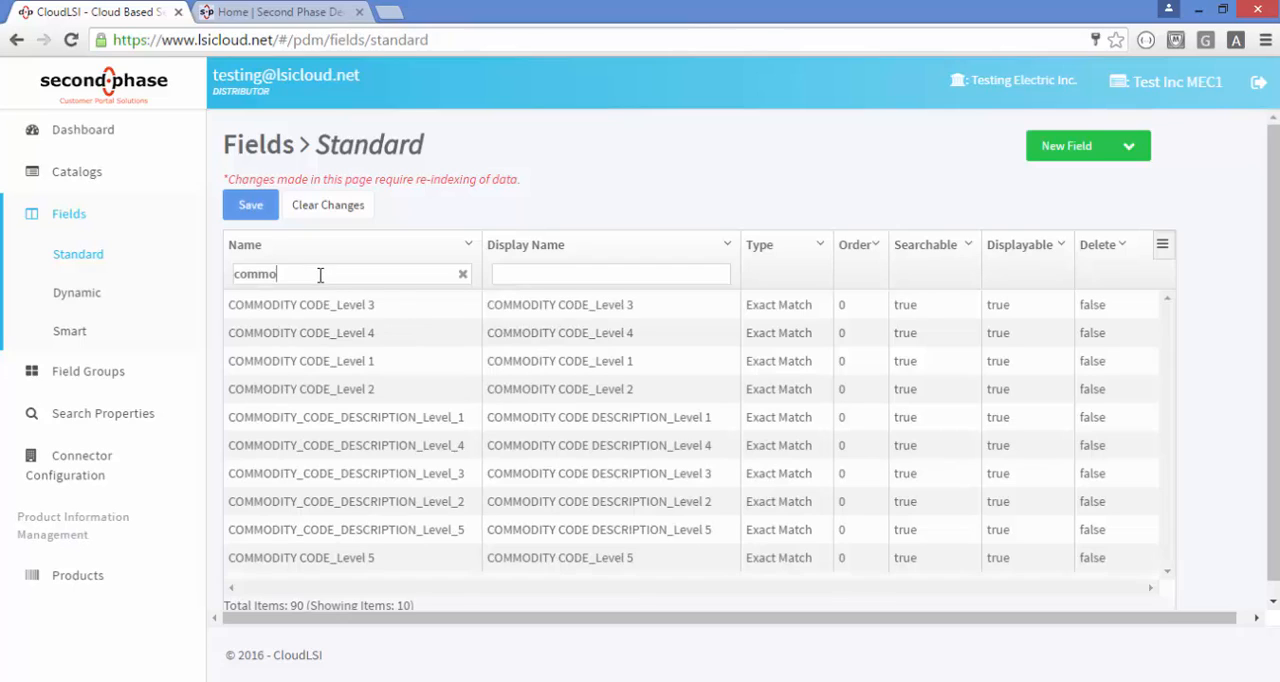
Show the Multi-Valued column in the standard fields table
click(1162, 248)
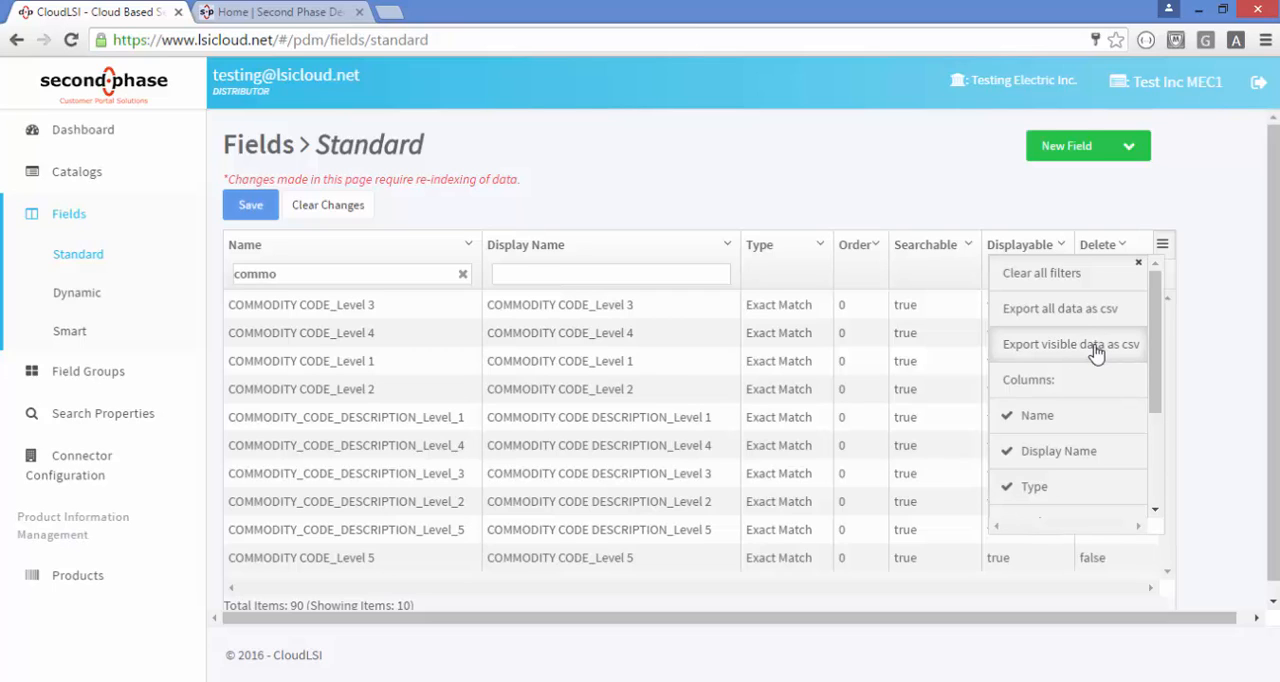
drag(1154, 368, 1145, 440)
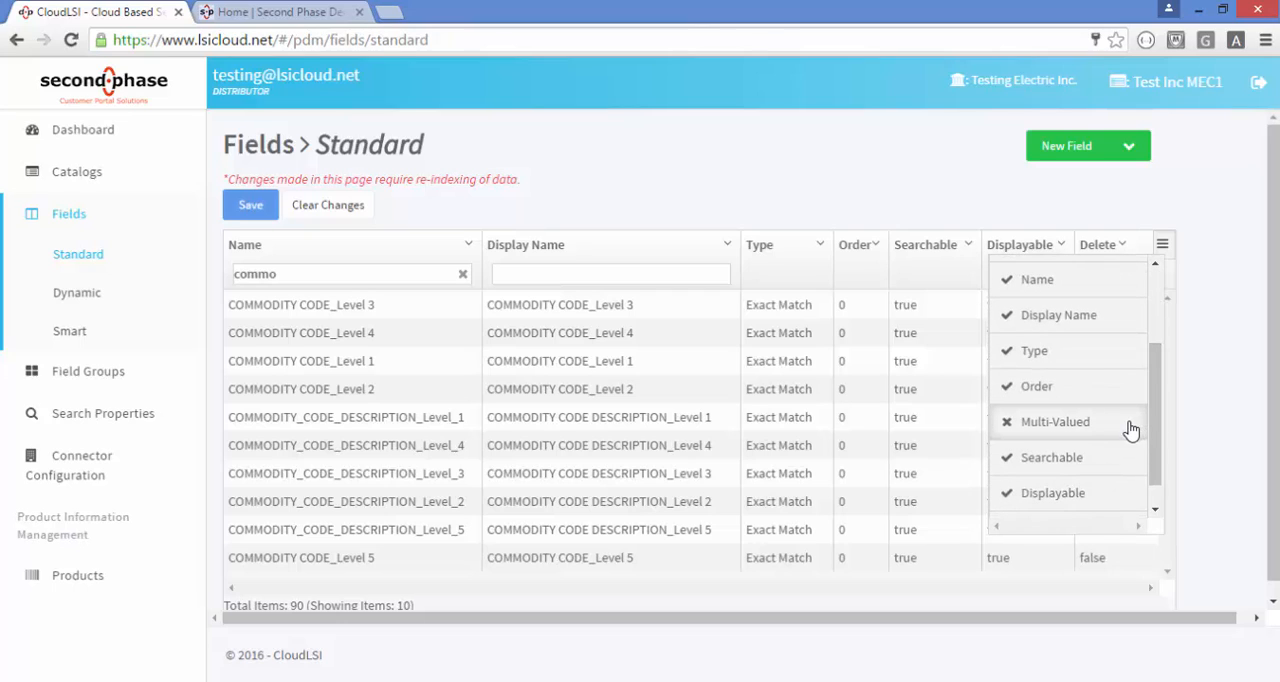
click(1053, 426)
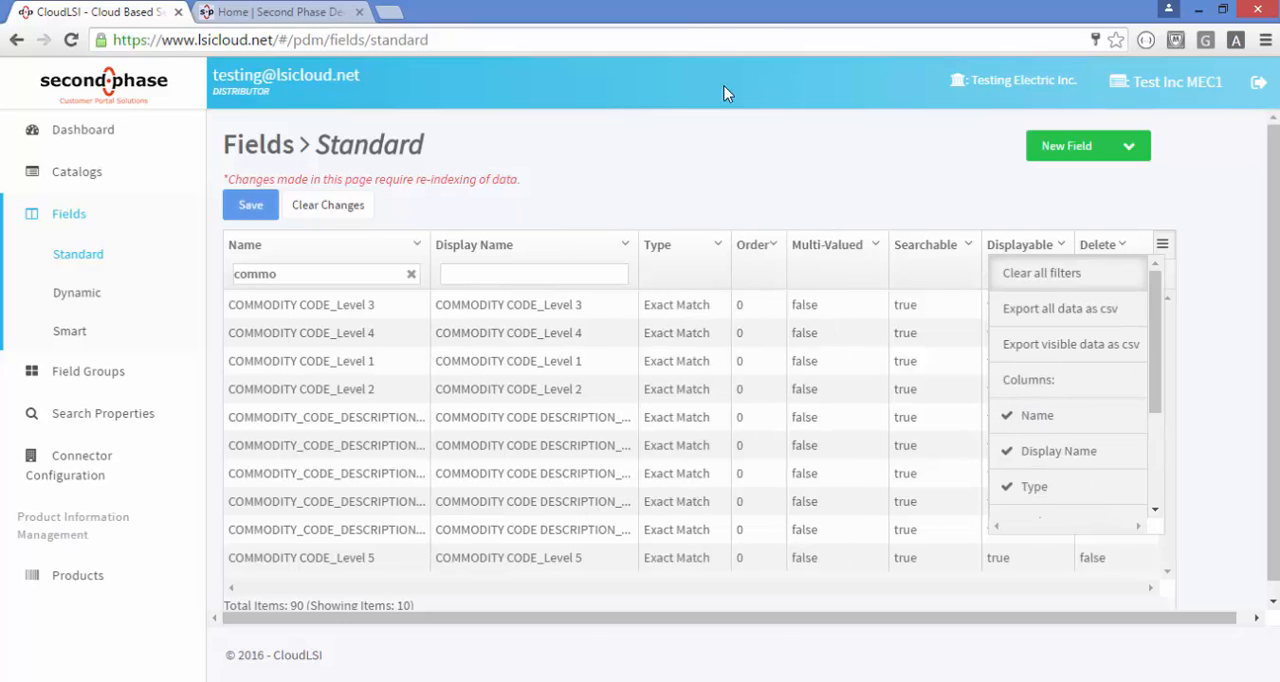
click(736, 167)
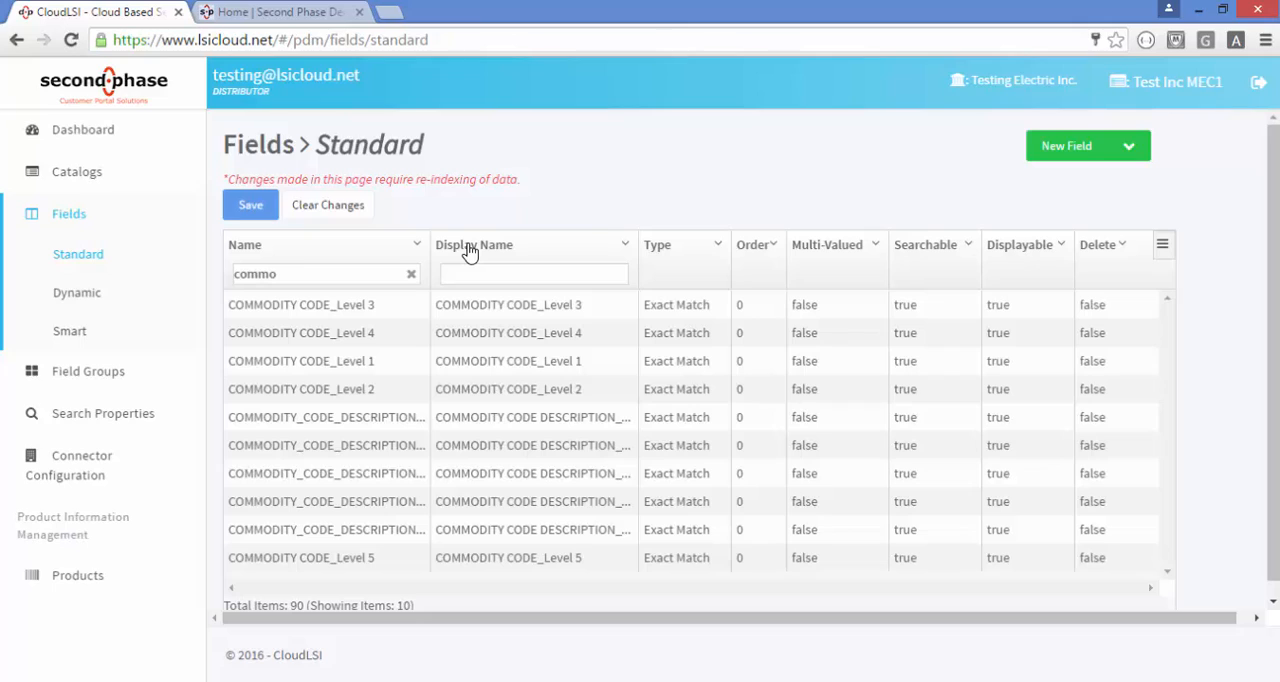
Sort the filtered fields by display name in ascending order and view the type options of the first listed field
double_click(548, 309)
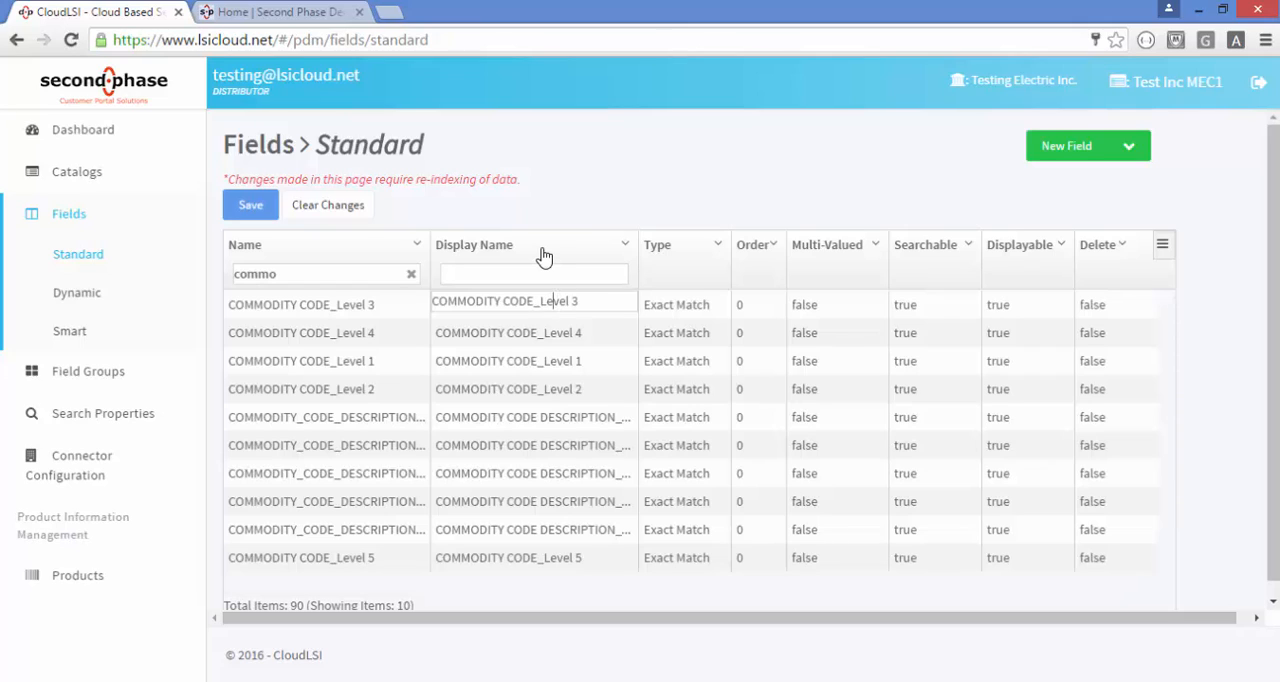
click(543, 256)
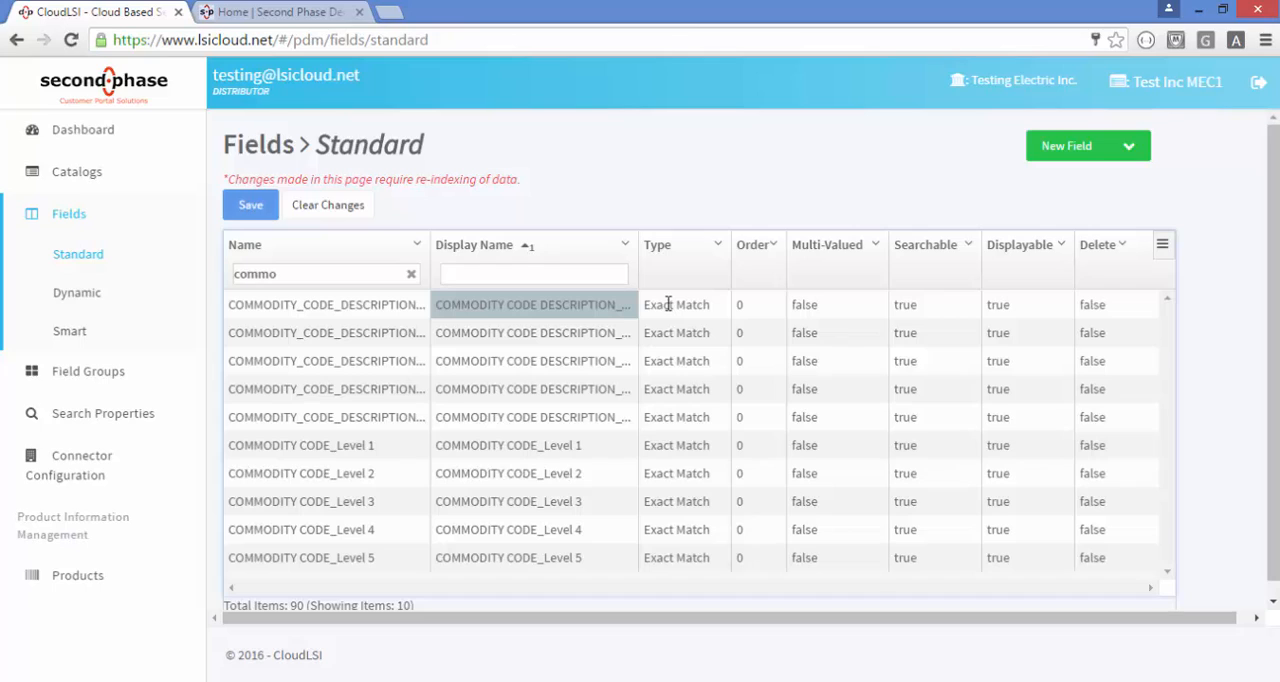
click(669, 305)
click(670, 308)
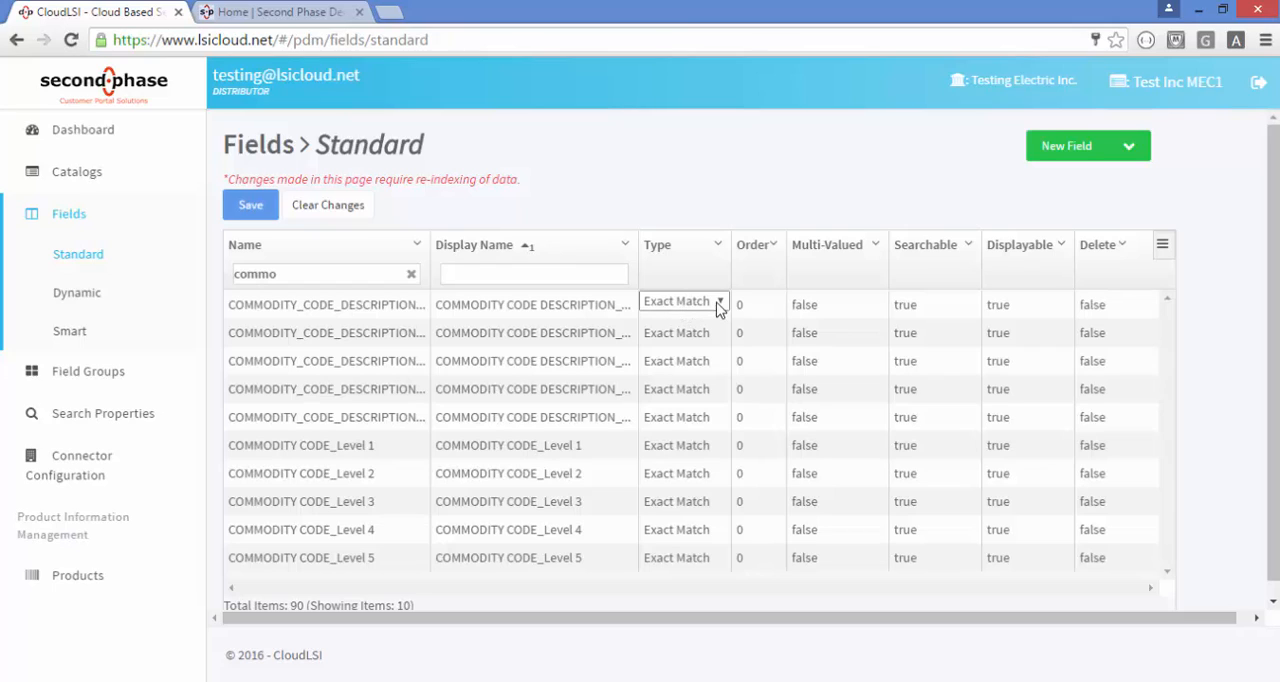
click(718, 304)
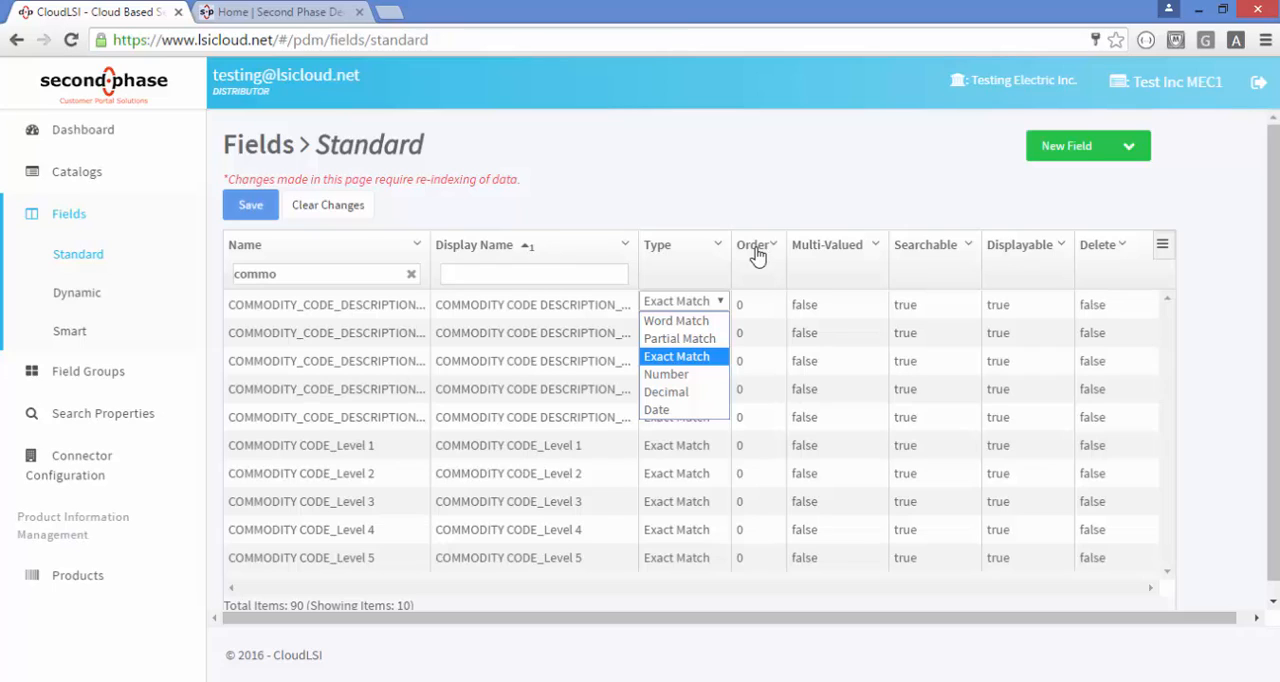
Set the order of the first listed commodity code description field to 3
click(751, 311)
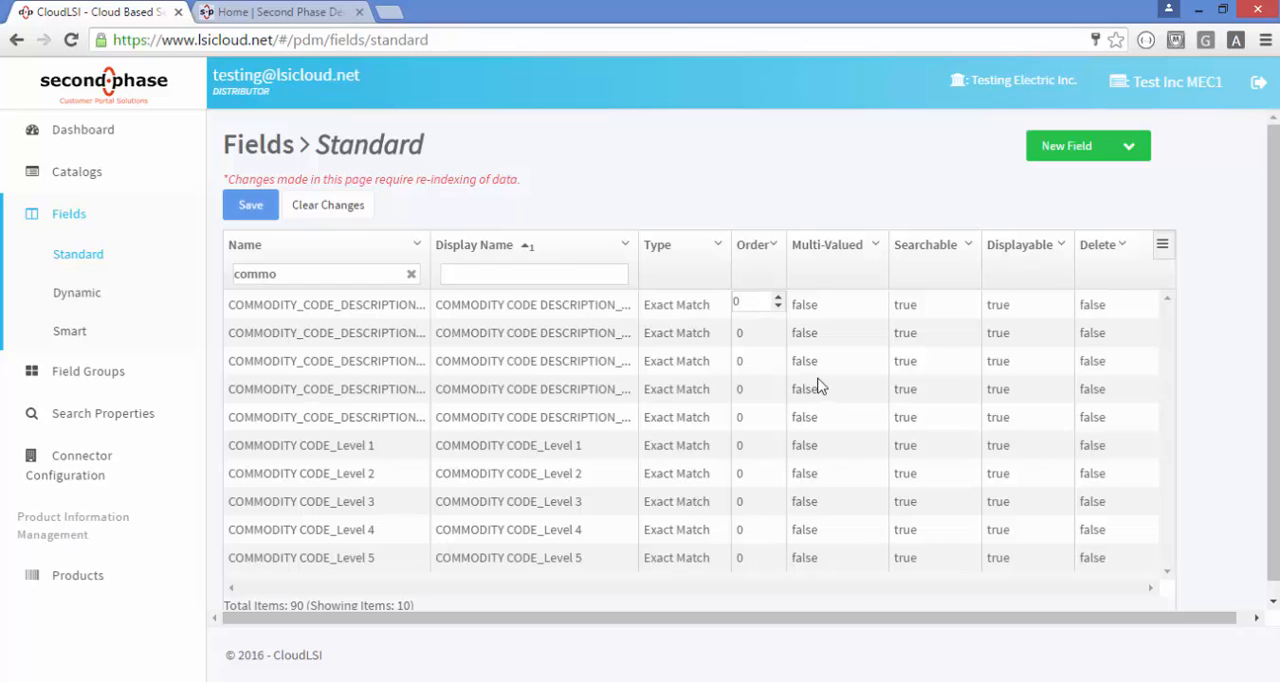
click(779, 302)
click(779, 302)
click(779, 302)
click(779, 194)
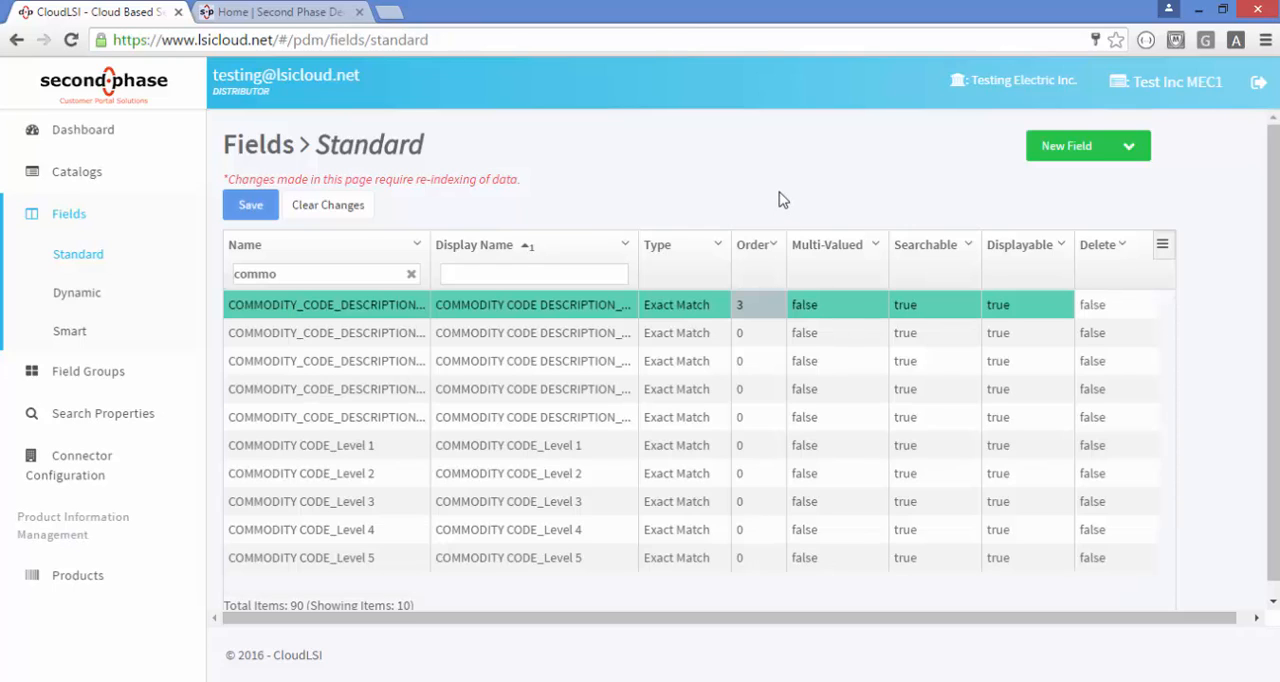
Examine the editable multi-valued, searchable, displayable and delete settings of the first listed commodity code description field
click(838, 307)
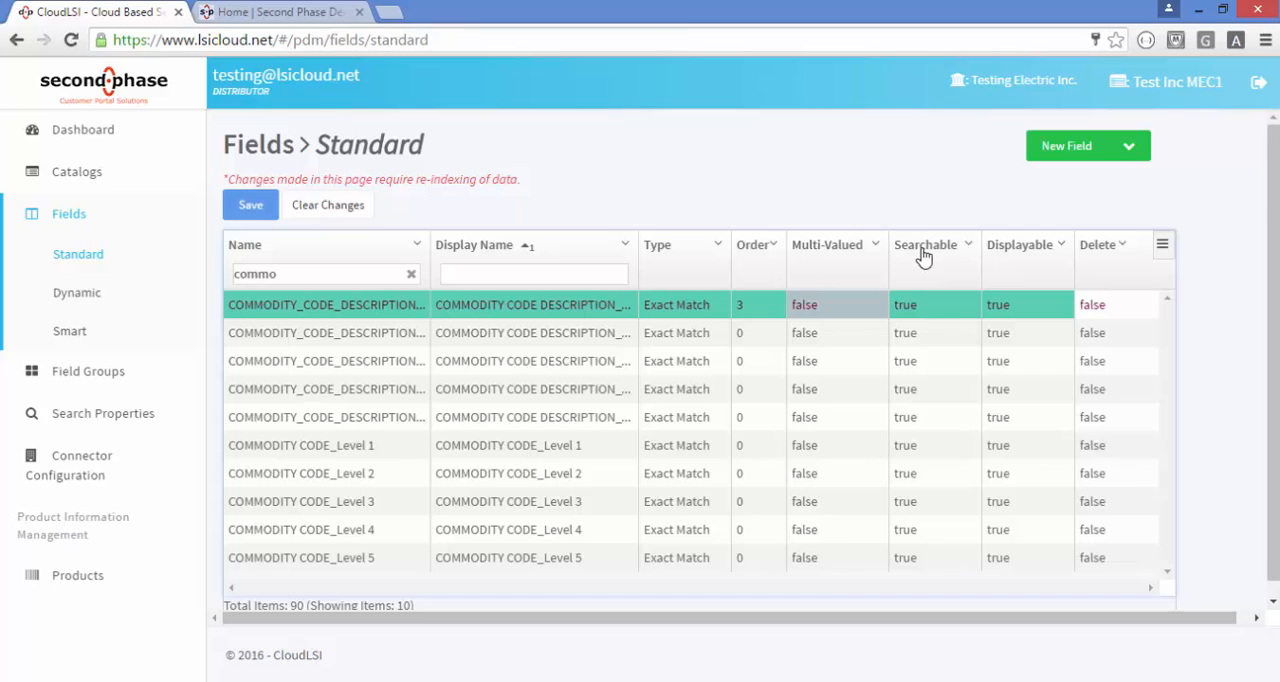
click(924, 313)
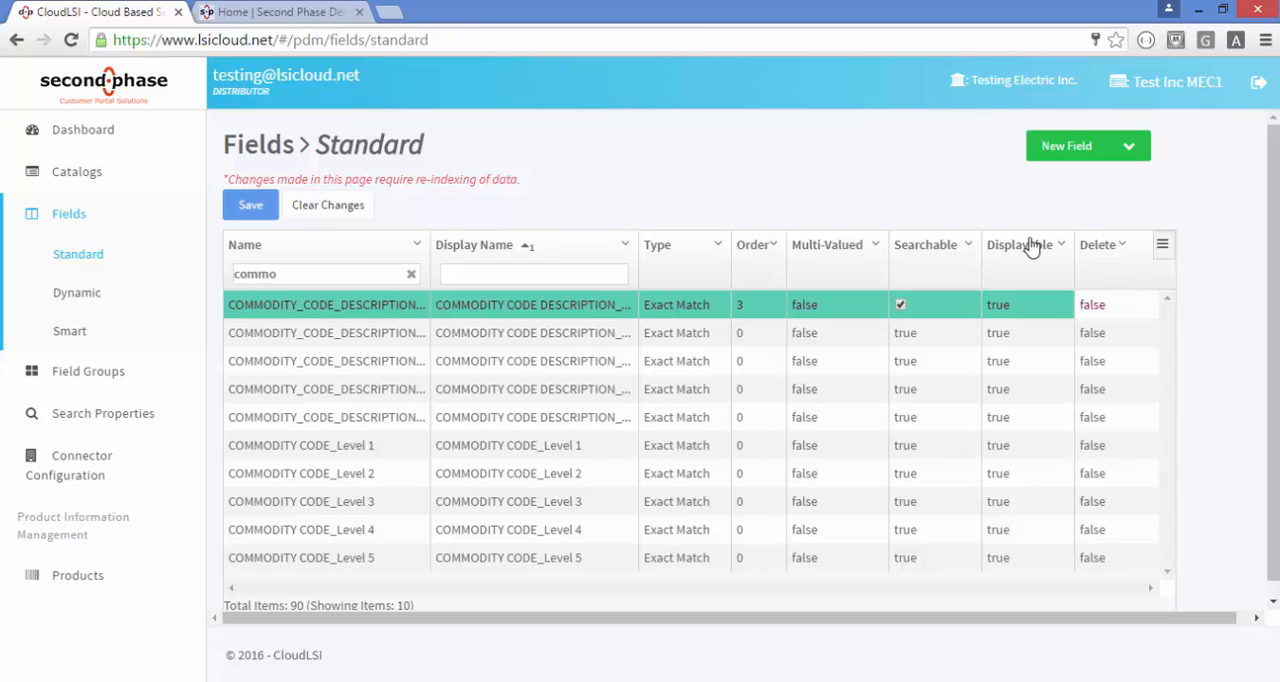
click(1023, 310)
click(1102, 308)
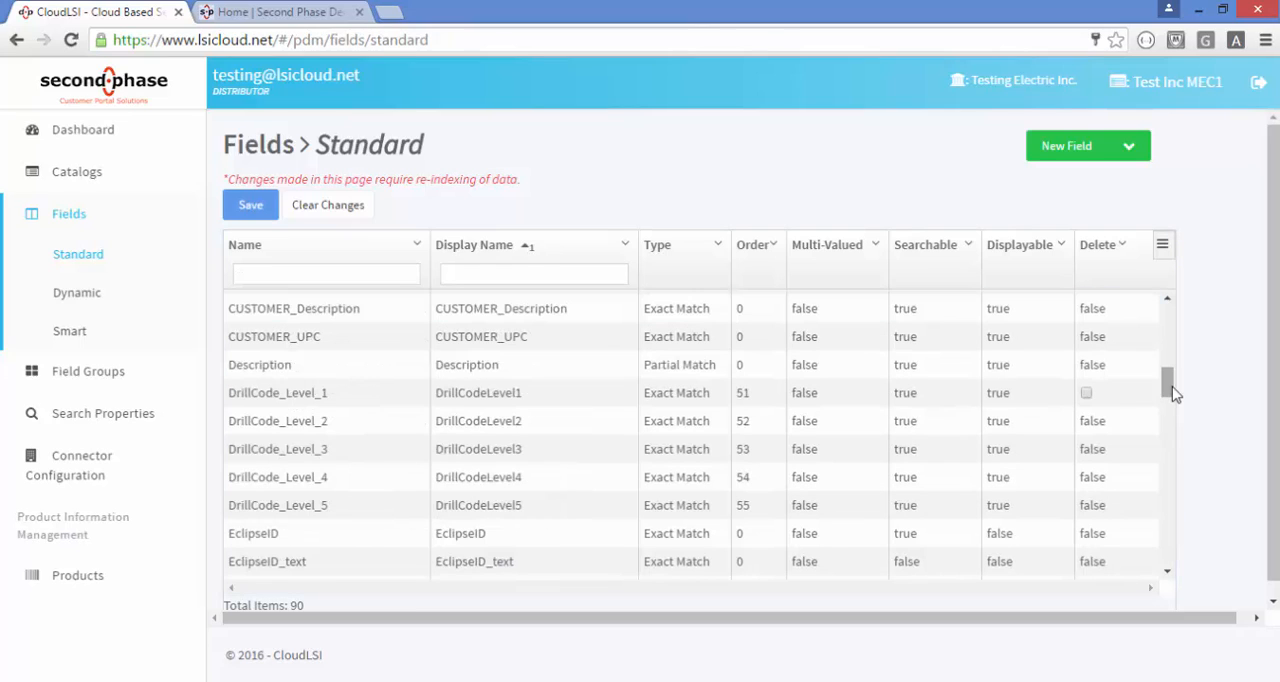
Mark the DrillCode_Level_1 field for deletion and clear all unsaved changes to the standard fields
click(1088, 395)
click(1120, 200)
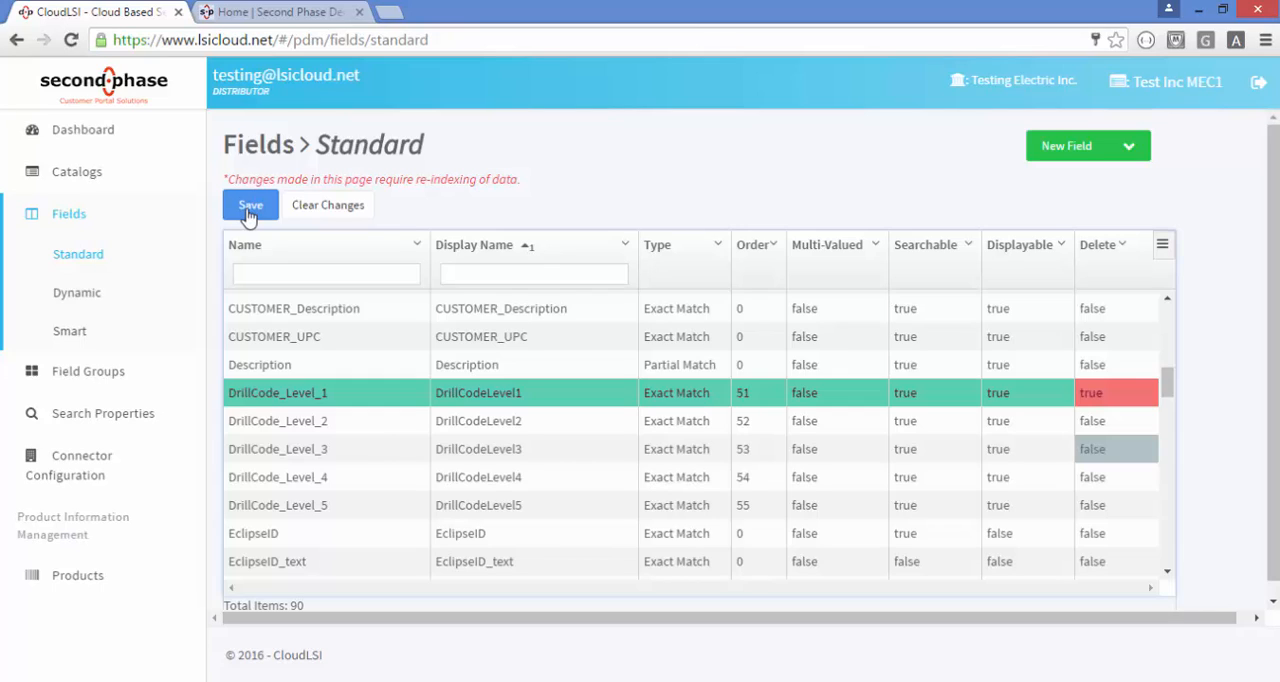
click(349, 206)
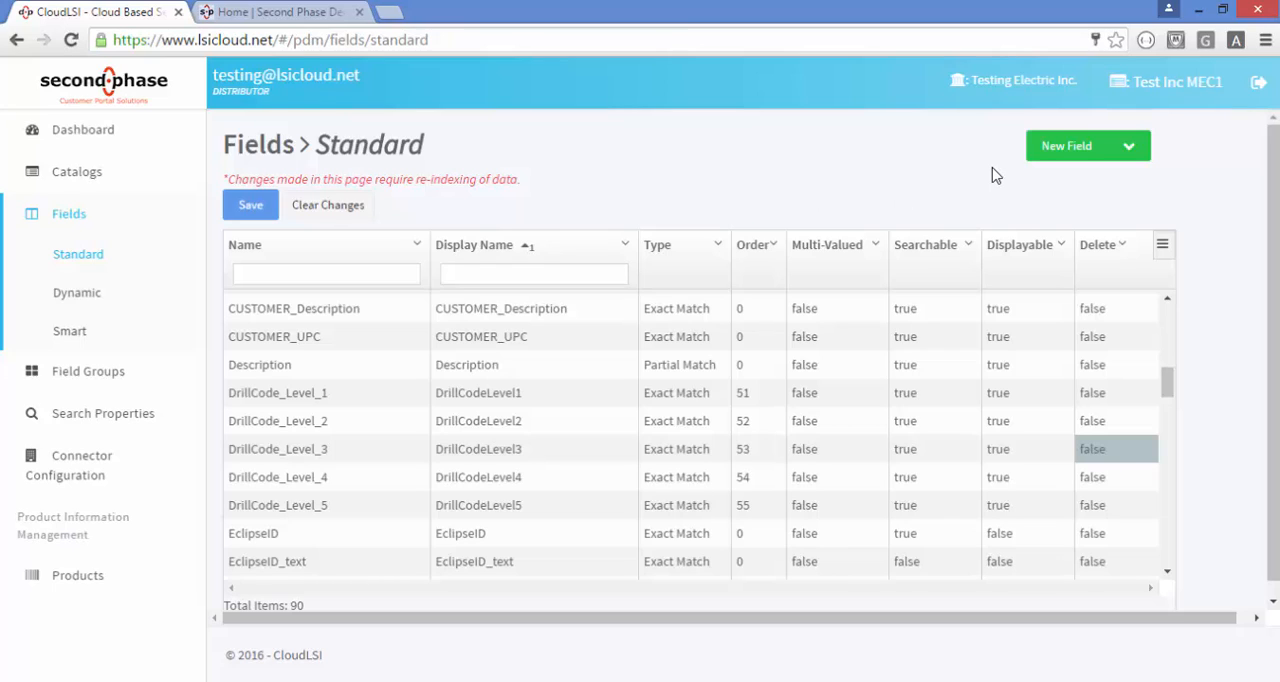
Try to add a standard field named Newfield with the Exact Match type, and close the new field form
click(1078, 148)
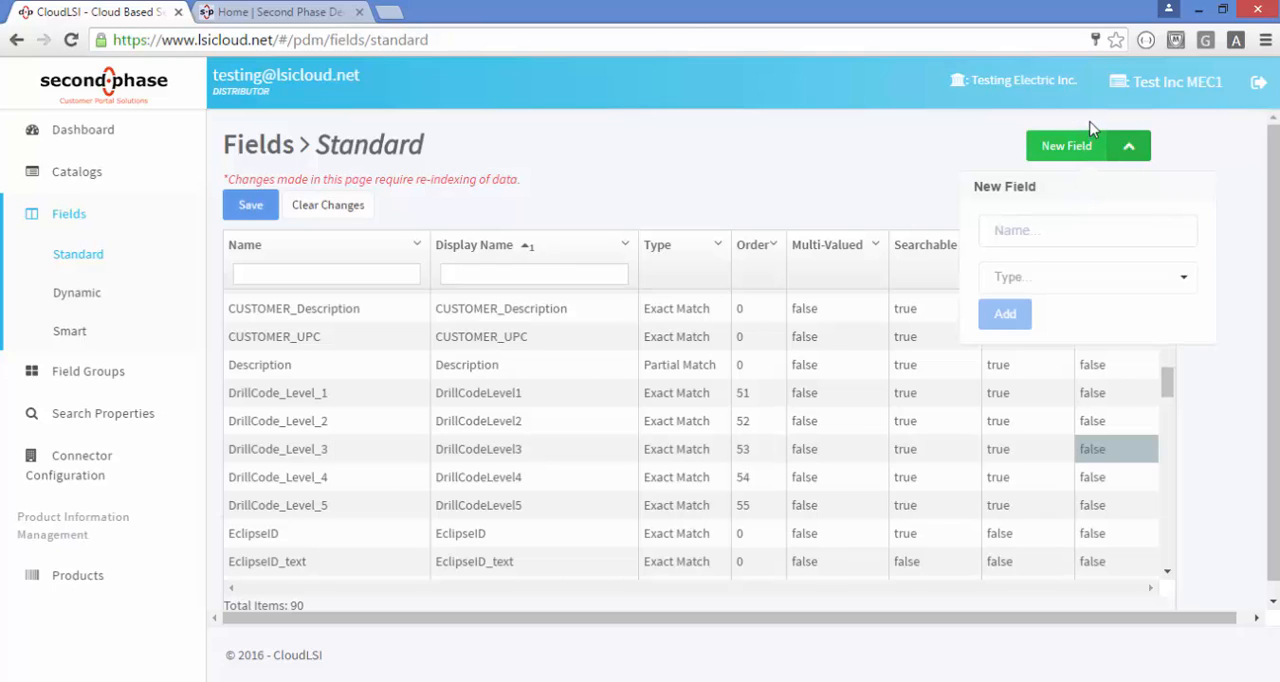
click(1063, 236)
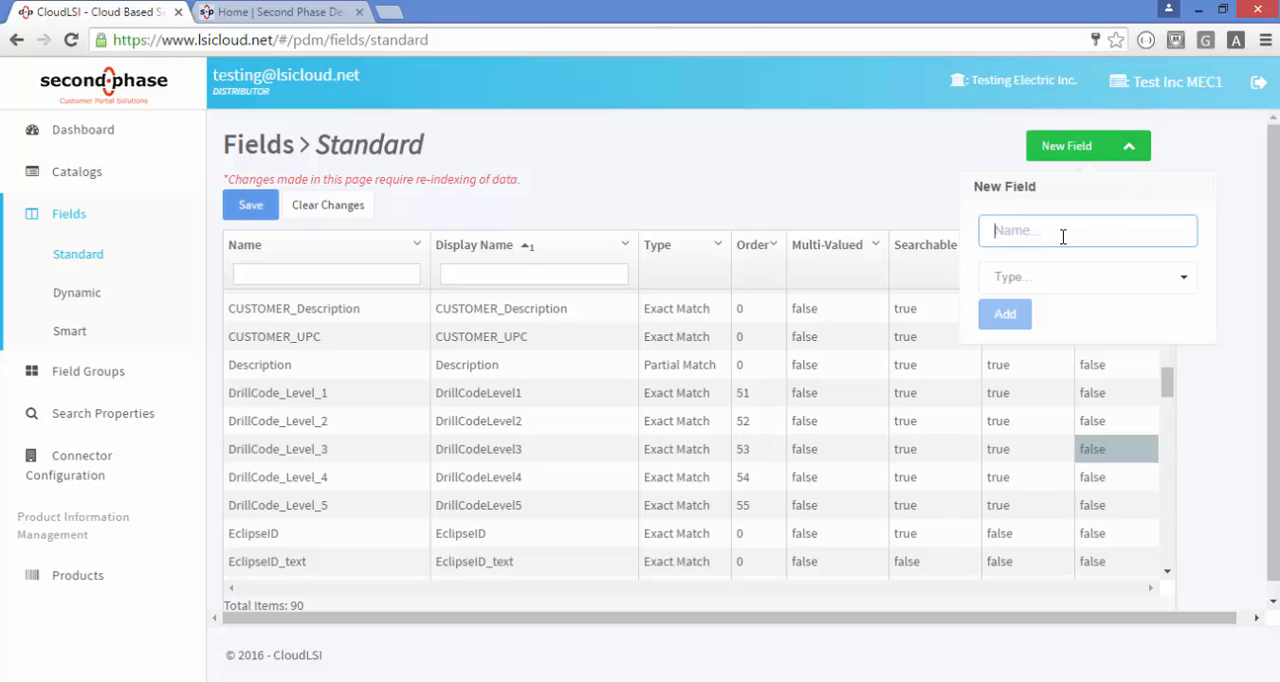
text(New)
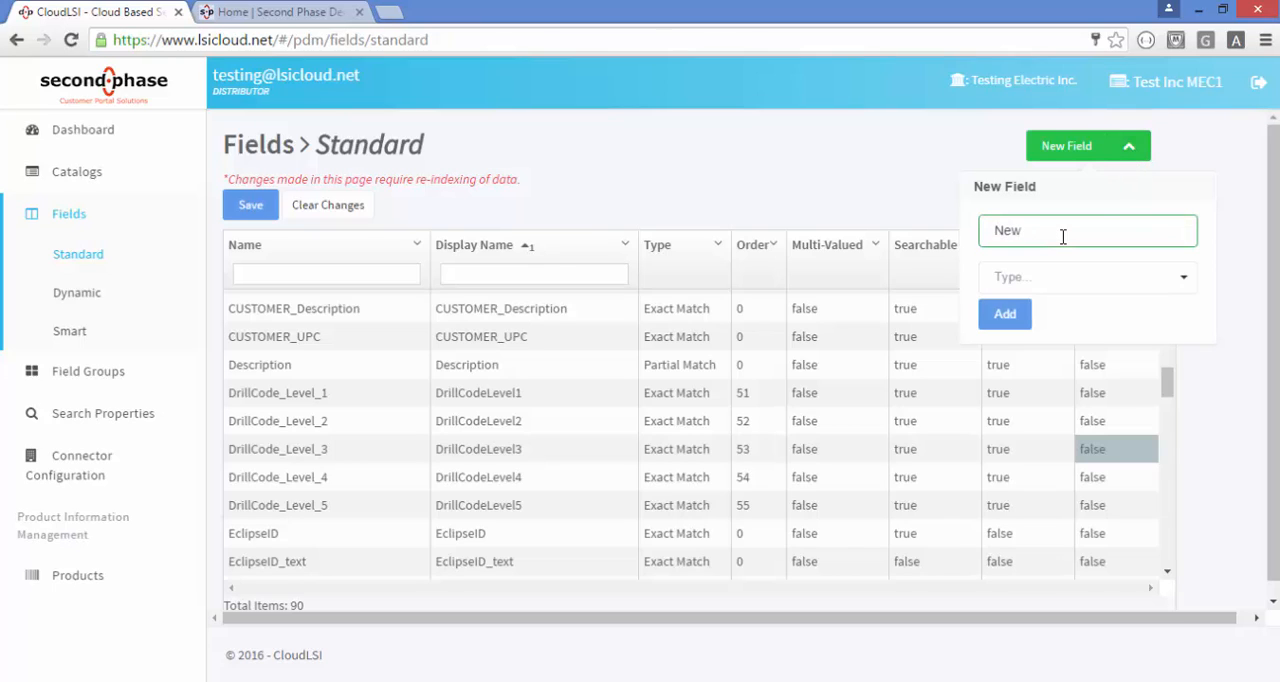
text(field)
click(1186, 282)
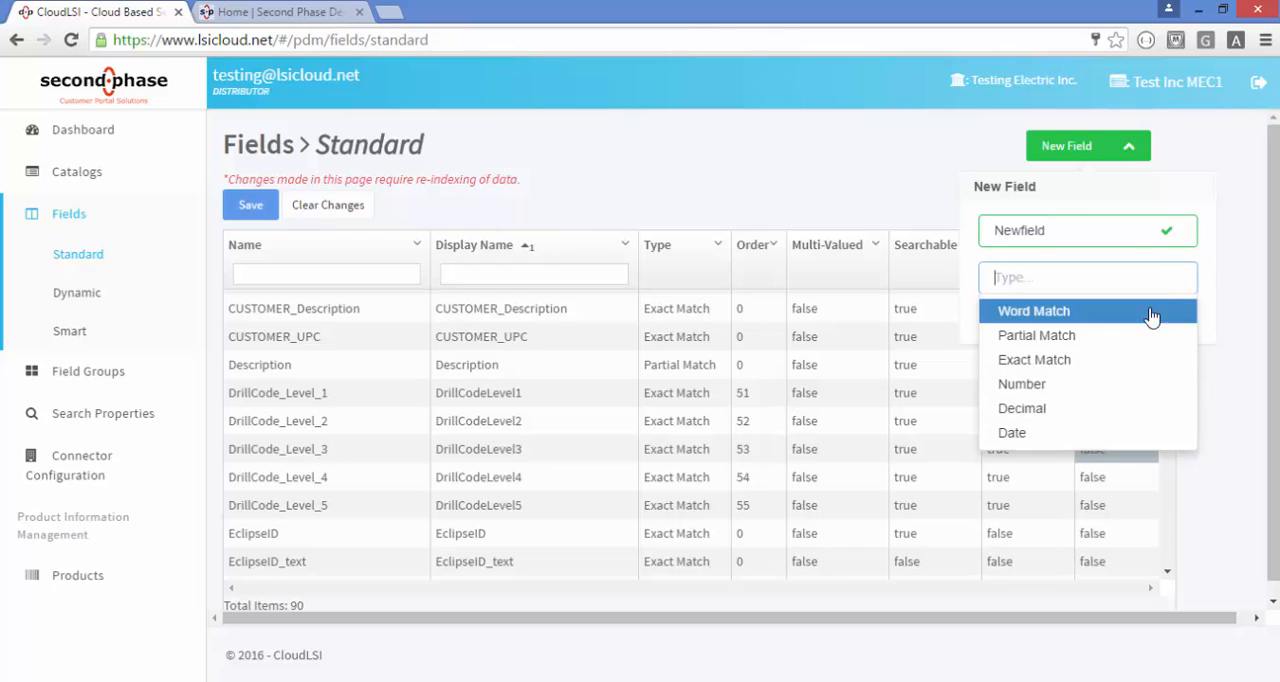
click(1043, 355)
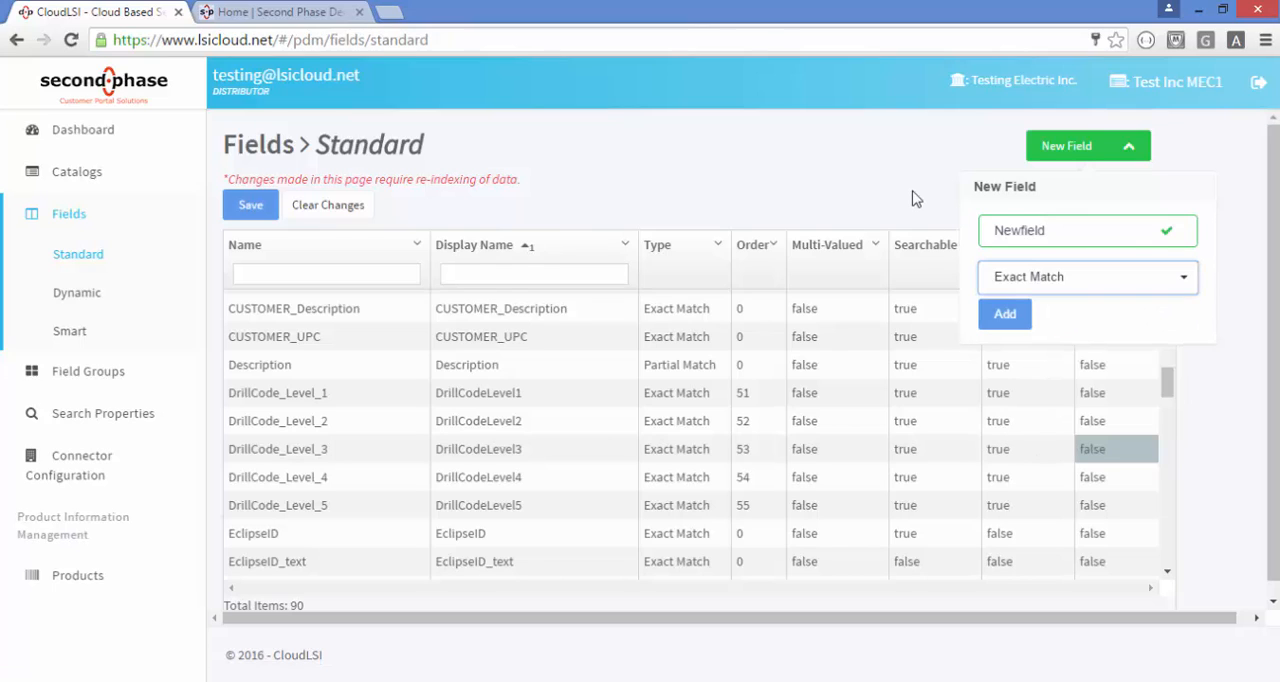
click(1003, 316)
click(1131, 148)
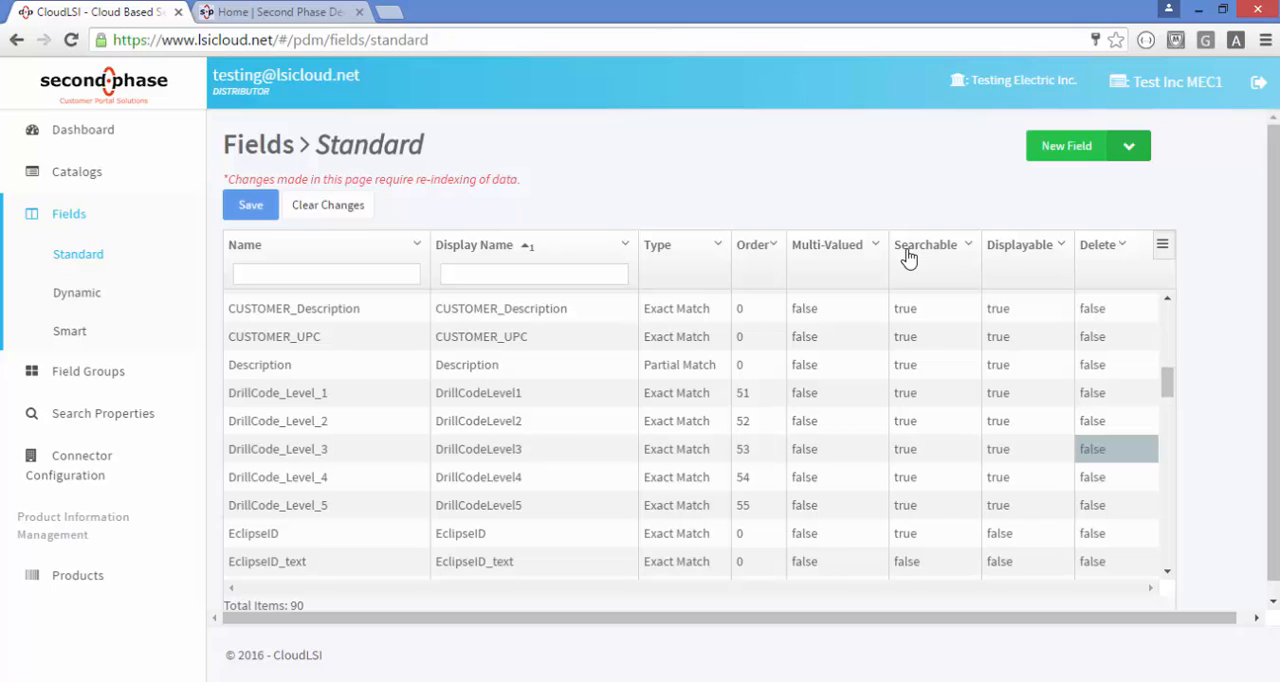
Open the dynamic fields page and examine the type options and order setting of *_att
click(89, 292)
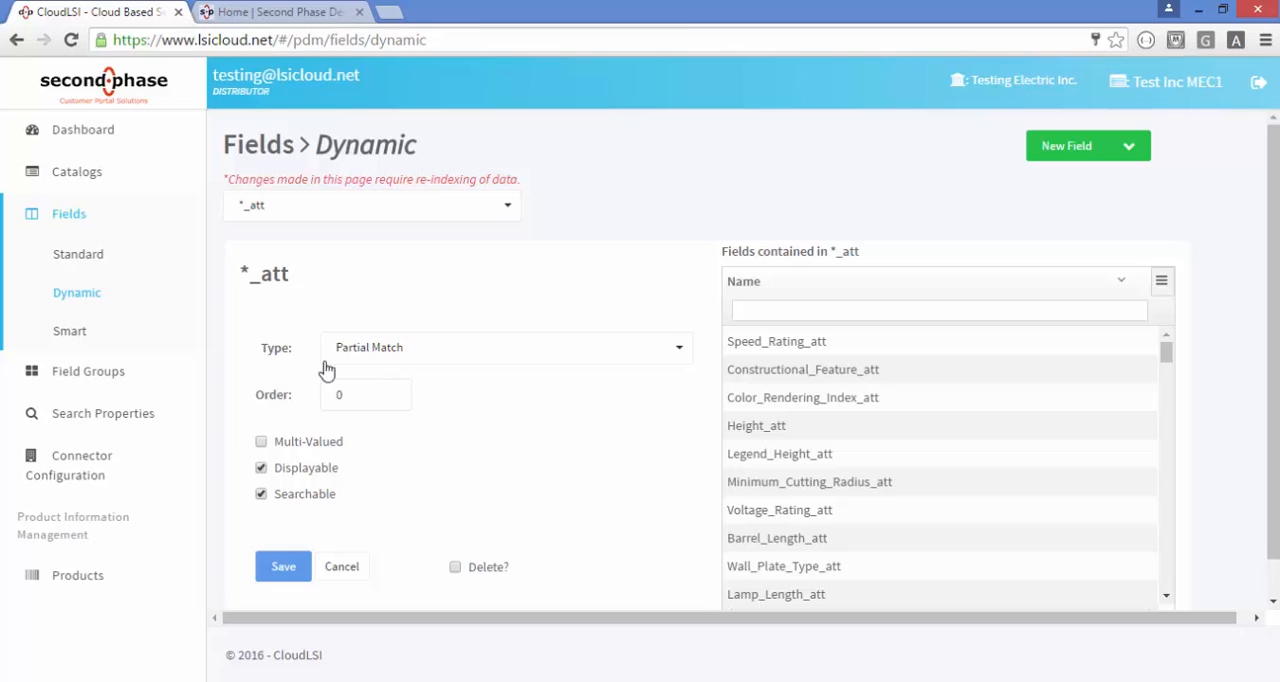
click(678, 348)
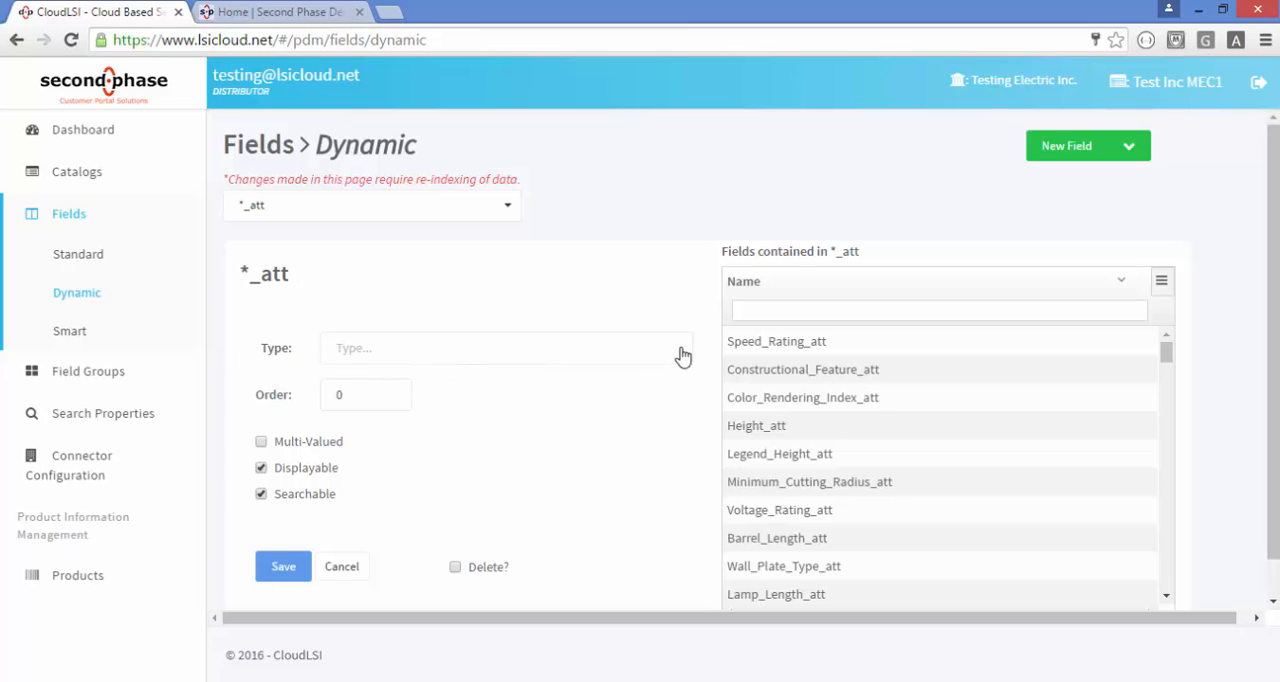
click(645, 301)
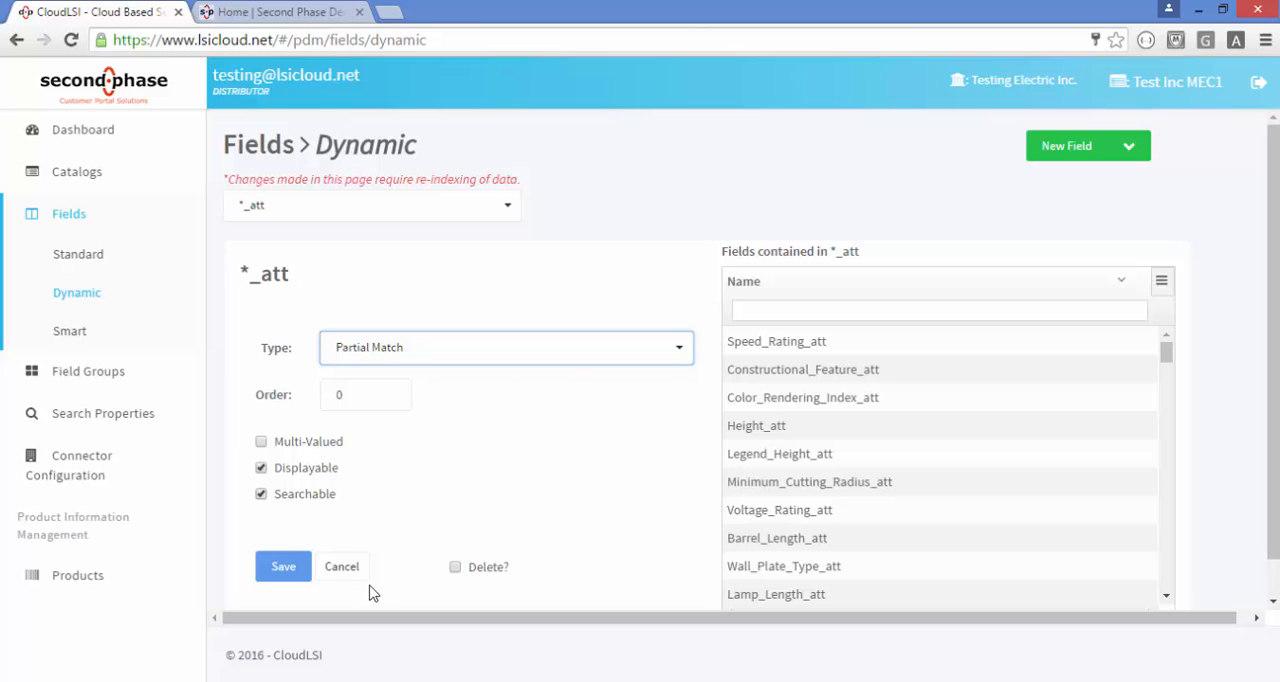
click(346, 398)
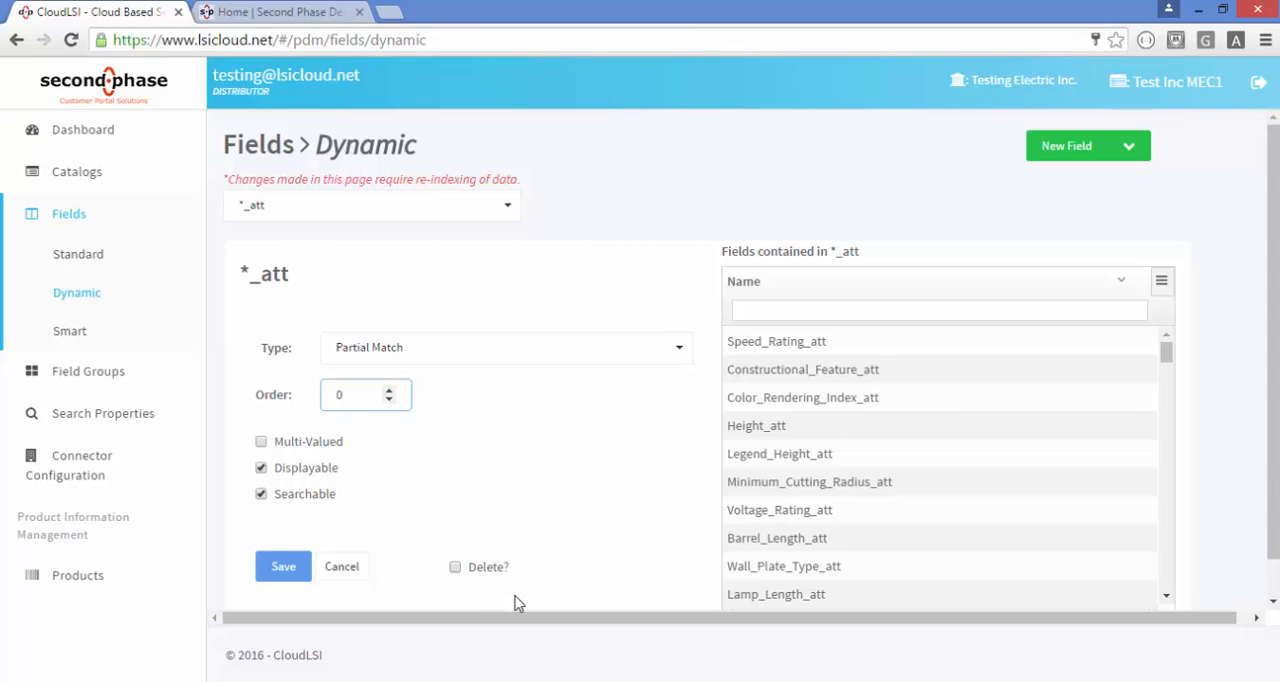
Mark the *_att dynamic field for deletion and decline the confirmation
click(487, 569)
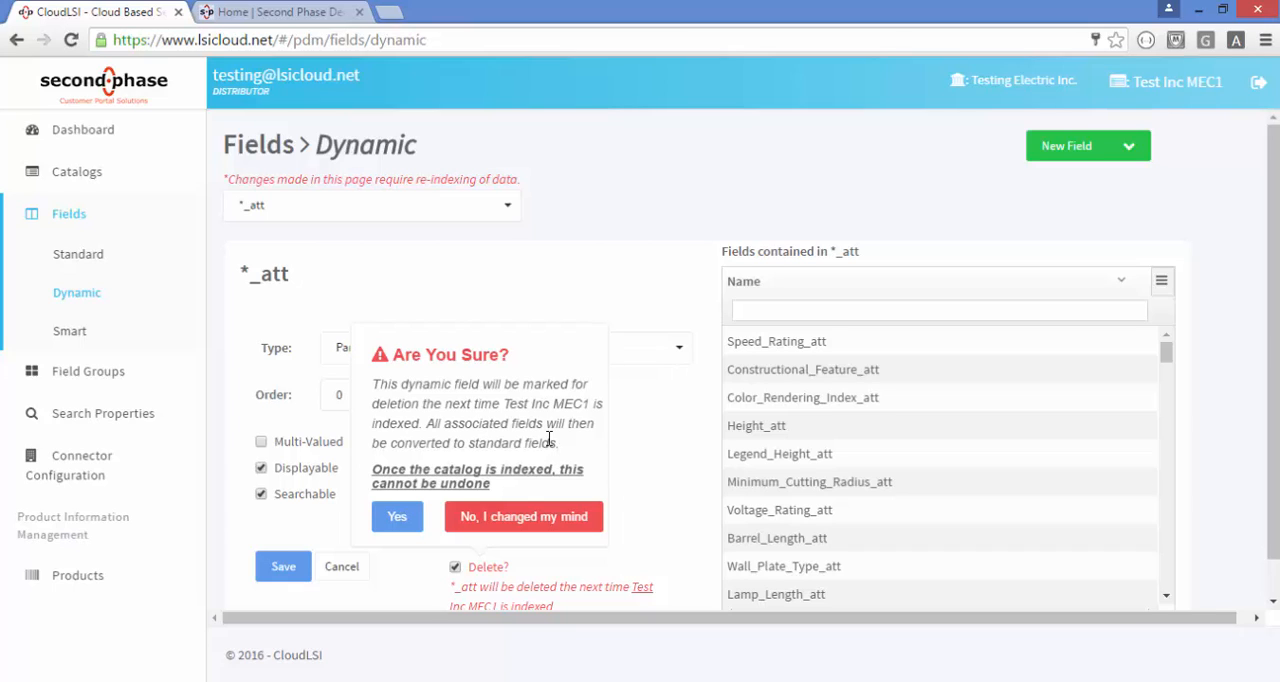
click(531, 522)
Try the name patterns *_suf and pre_* for a new dynamic field, and close the form without adding it
click(1135, 147)
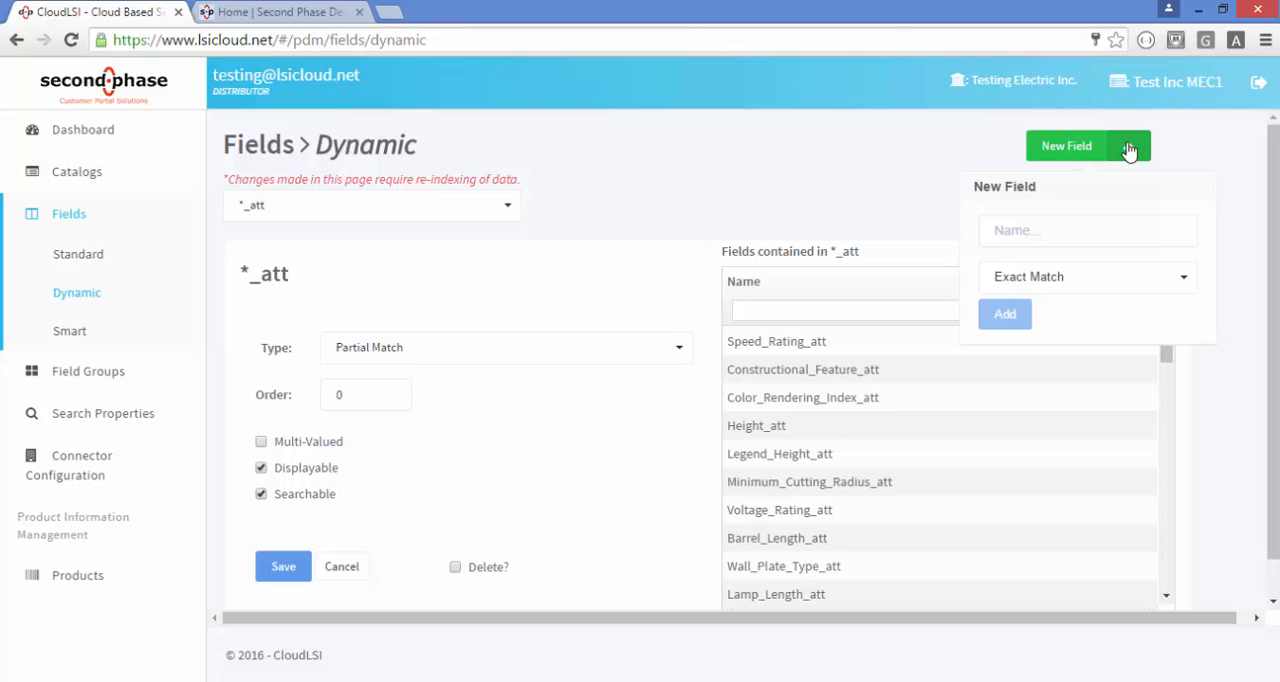
click(1065, 229)
text(*_)
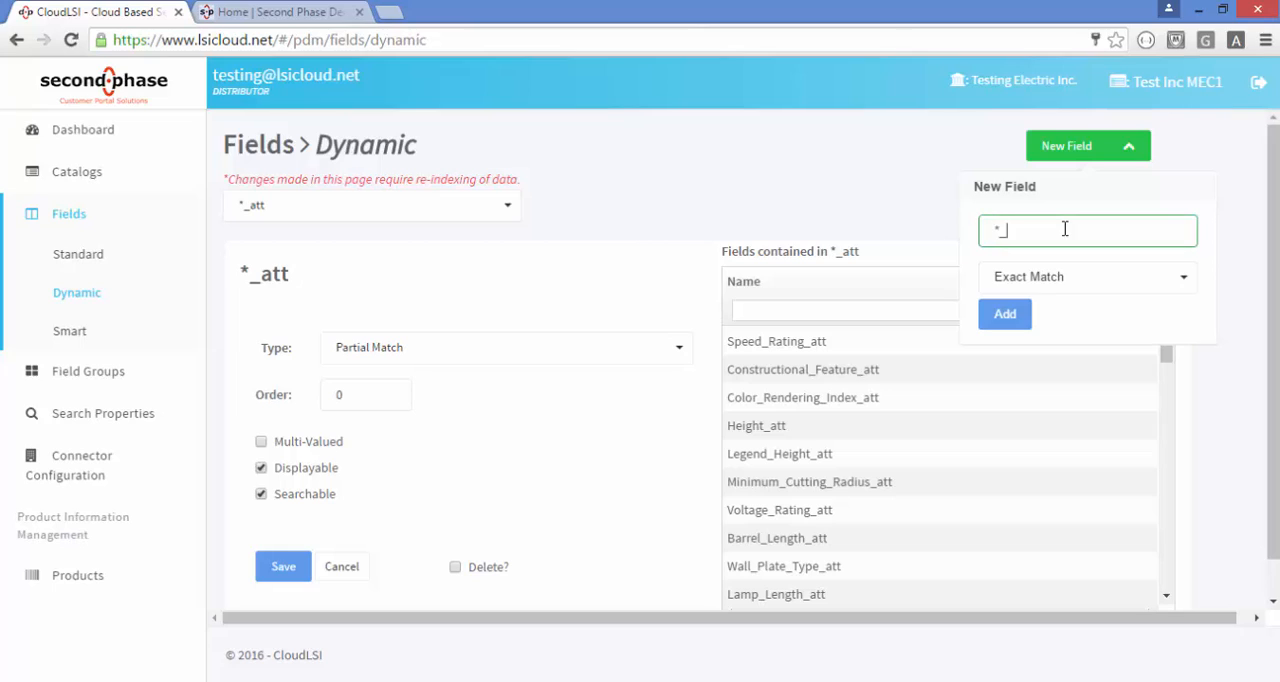
text(suf)
key(BackSpace)
key(BackSpace)
key(BackSpace)
key(BackSpace)
key(BackSpace)
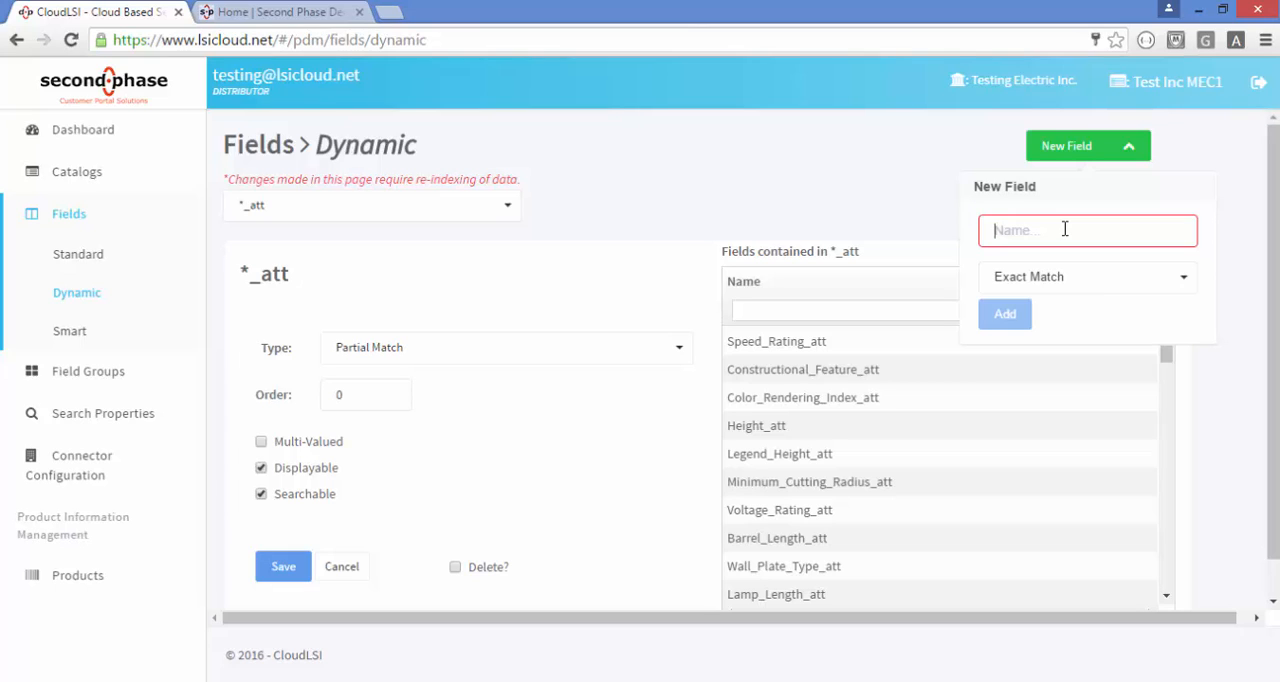
text(pr)
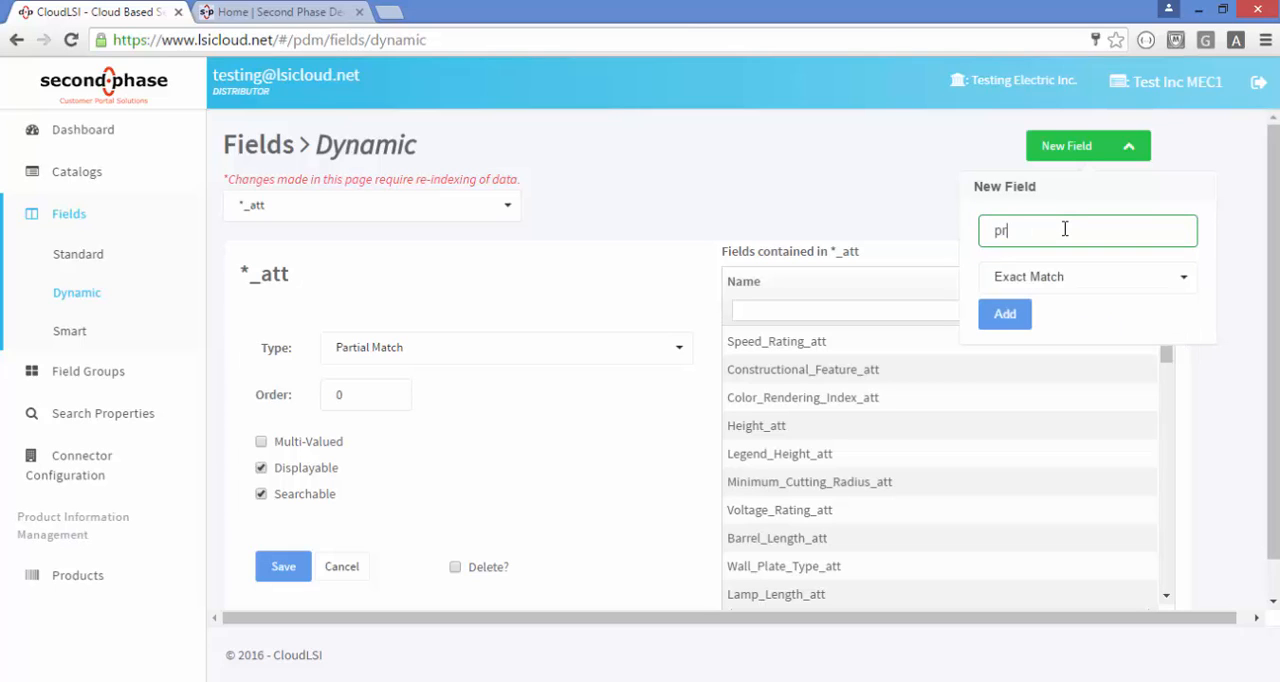
text(e_*)
click(1128, 146)
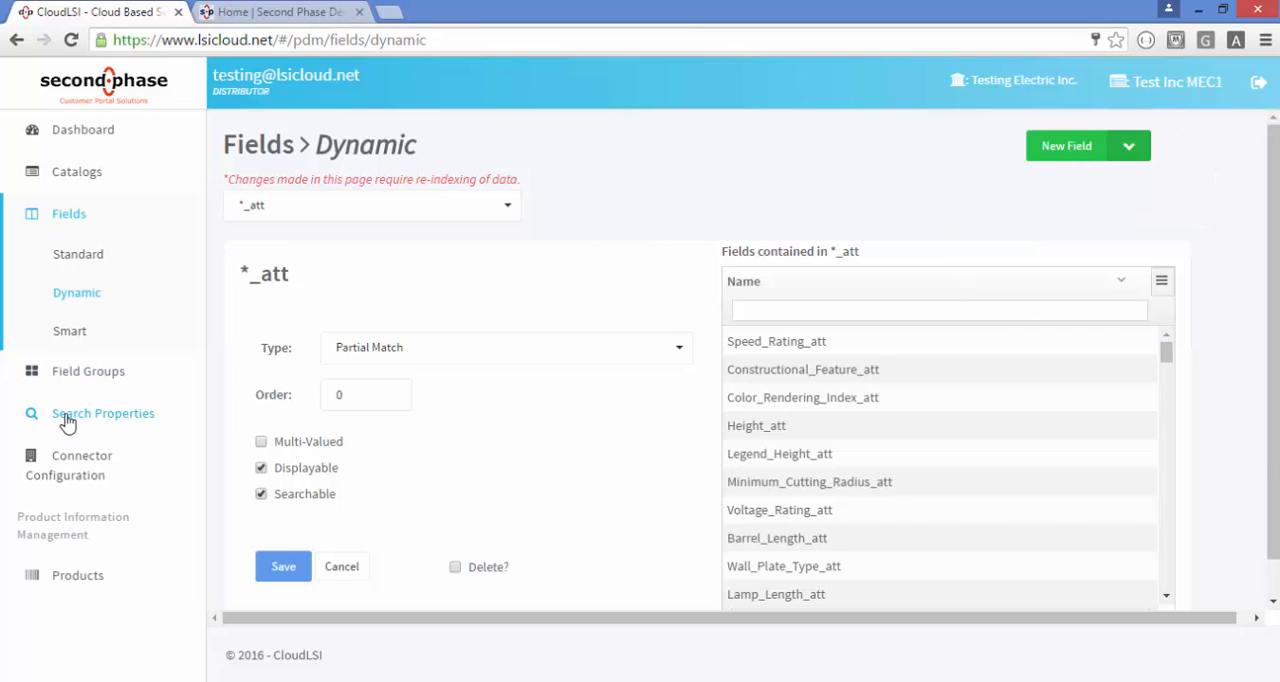
Open the smart fields and reorder smart_desc so that AltDesc comes before CUSTOMER_Description
click(70, 334)
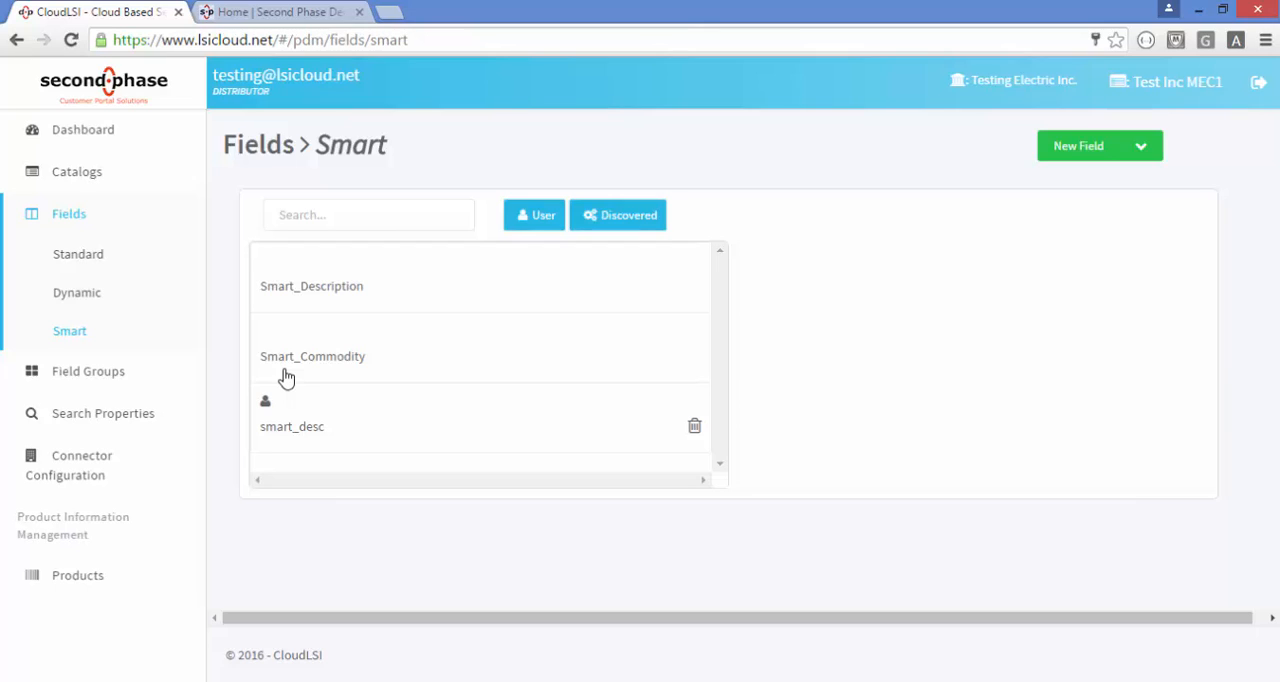
click(320, 434)
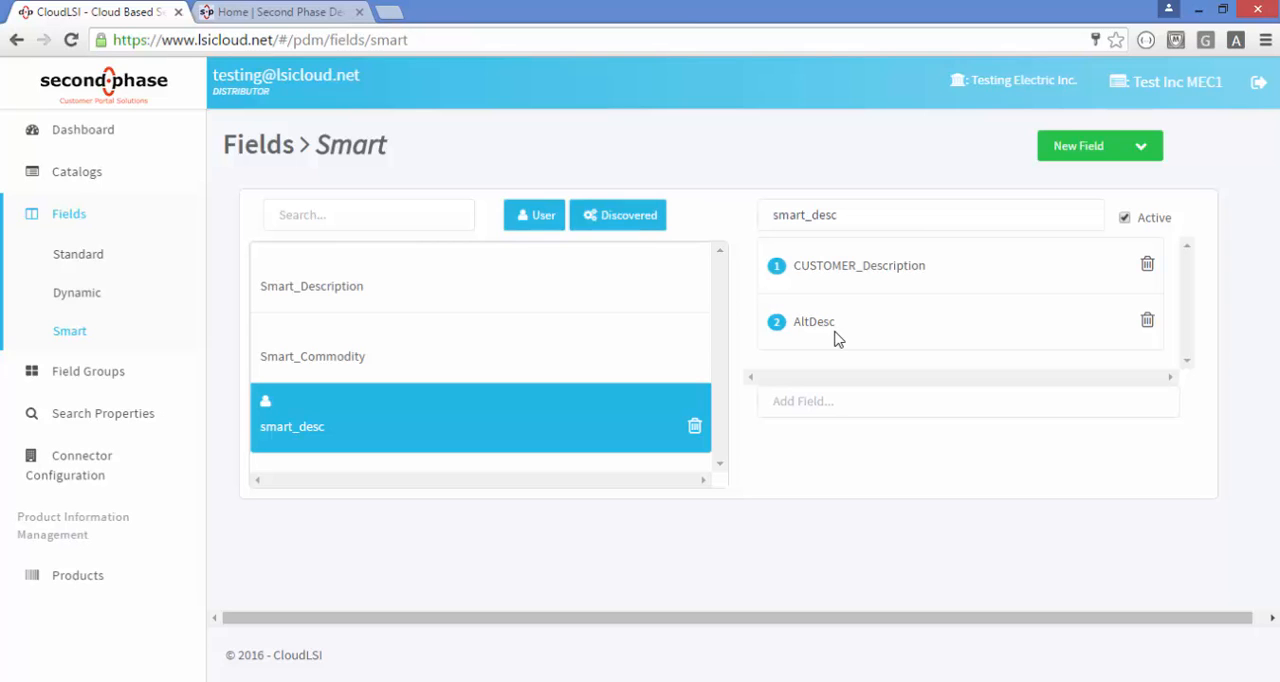
drag(822, 333, 825, 268)
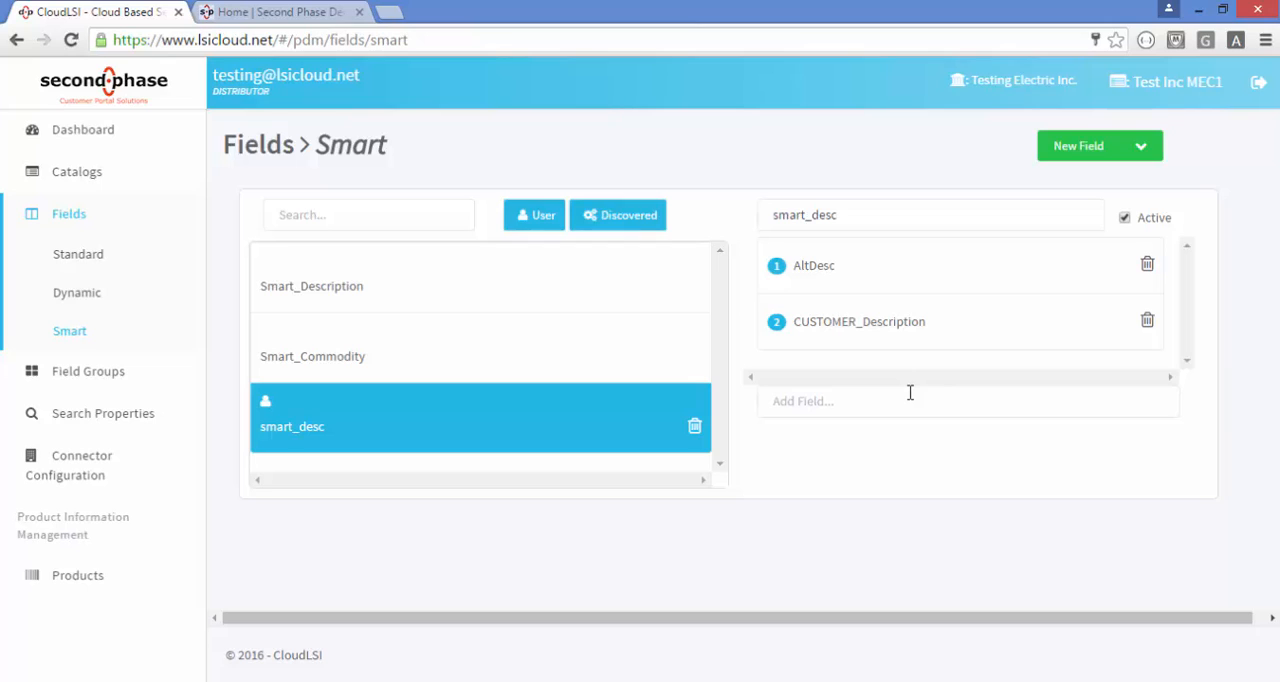
Create a new field group named tab10 and close the new group form
click(81, 387)
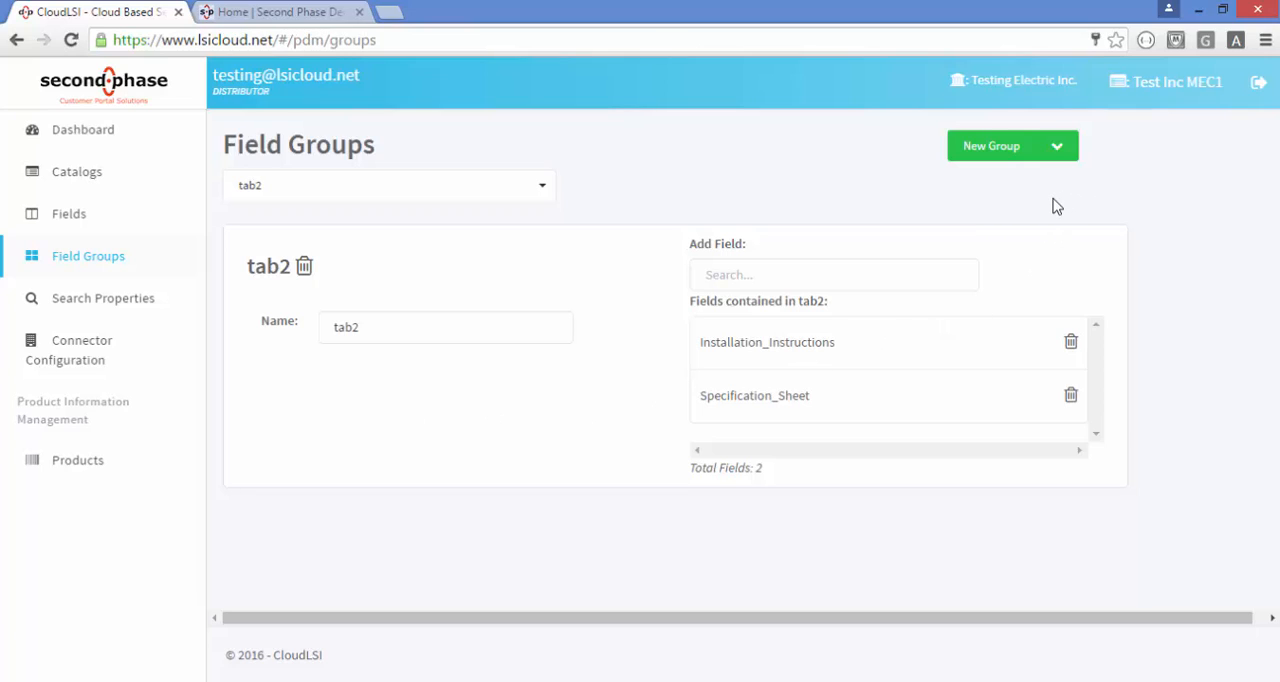
click(1060, 147)
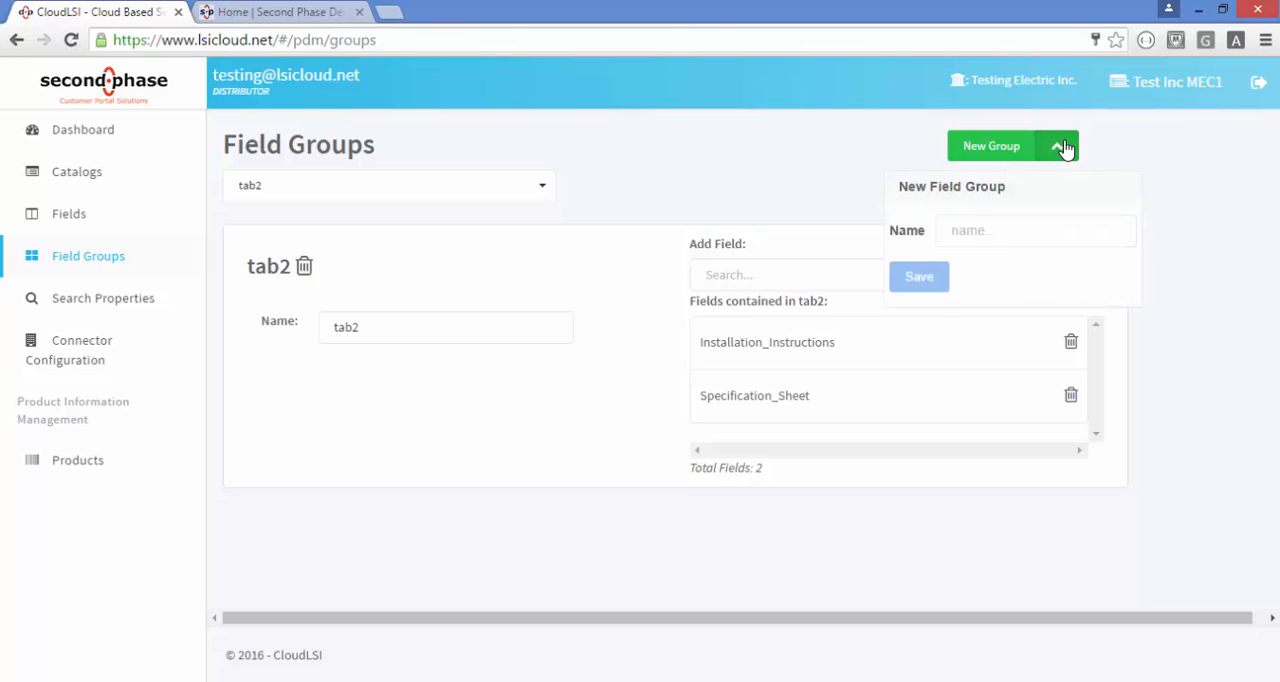
click(982, 230)
text(tab4)
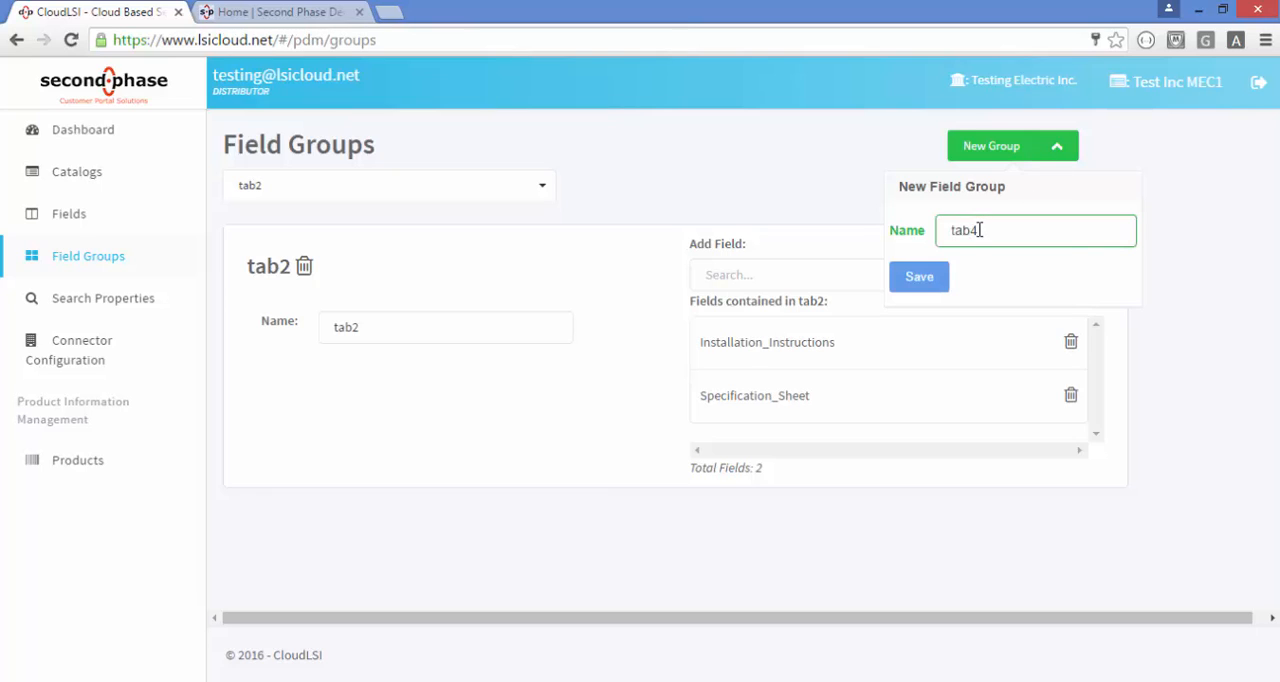
click(915, 277)
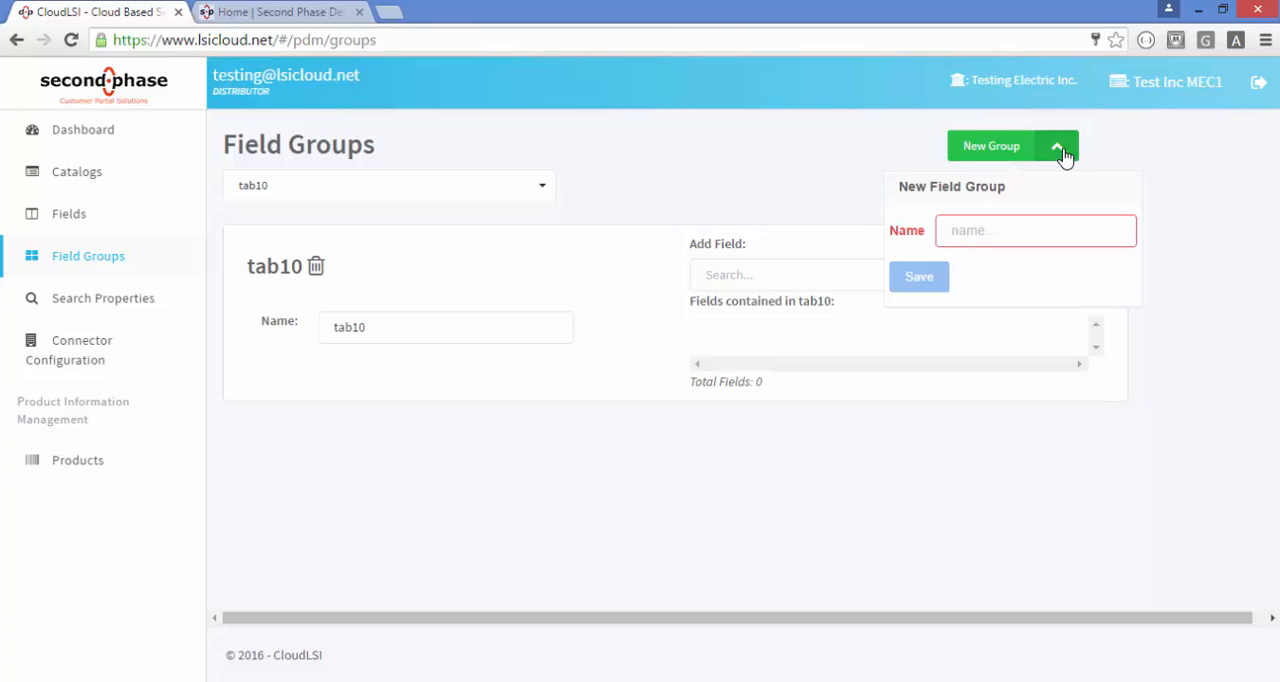
click(1062, 150)
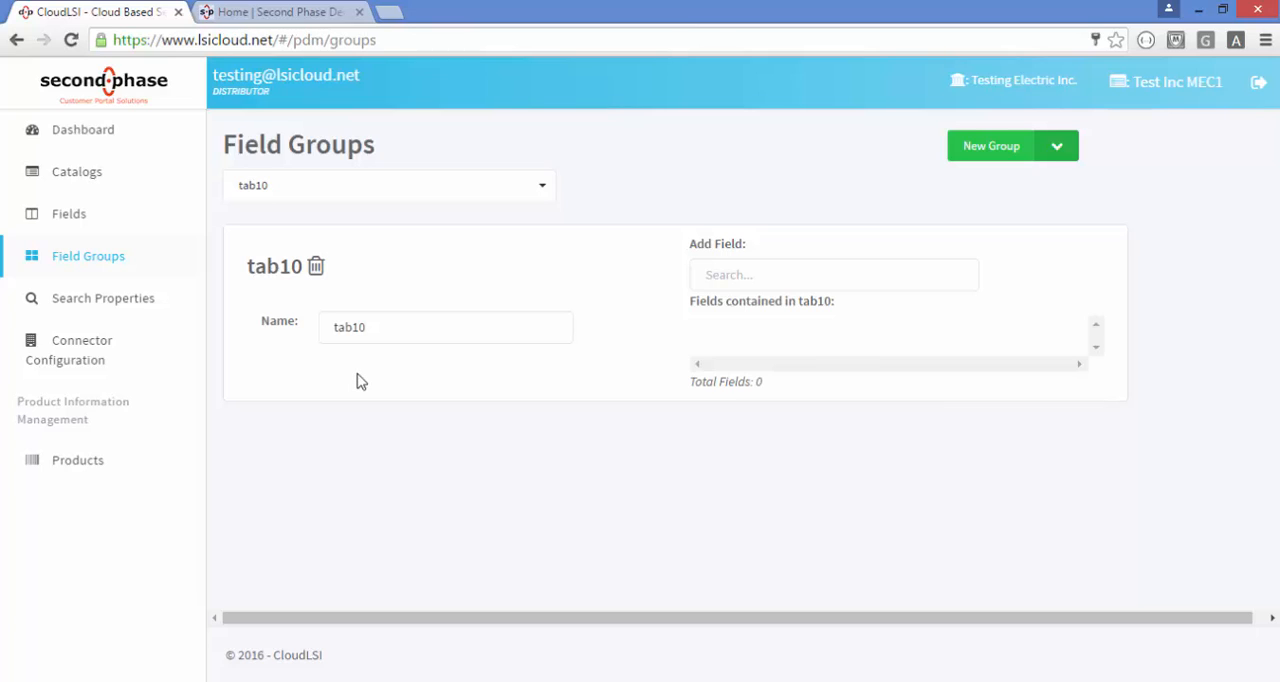
Add the fields COMMODITY_CODE_DESCRIPTION_Level_1, Level_4 and Level_5 to the tab10 field group
click(768, 279)
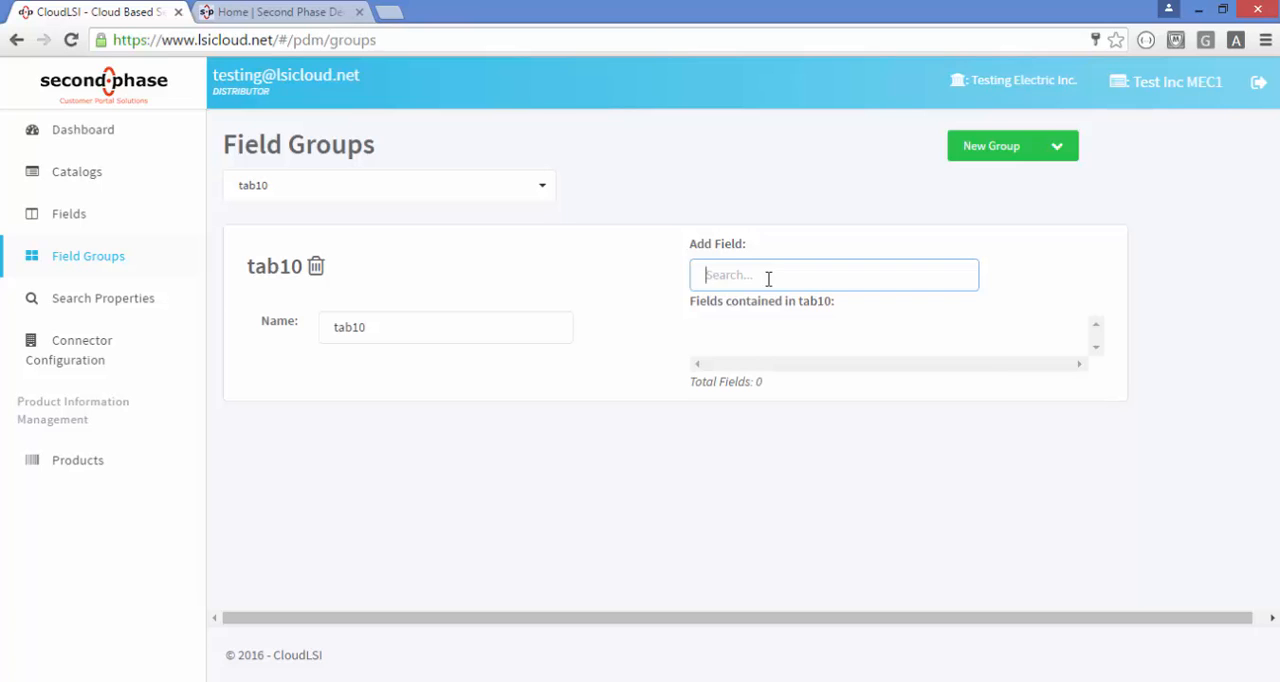
text(co)
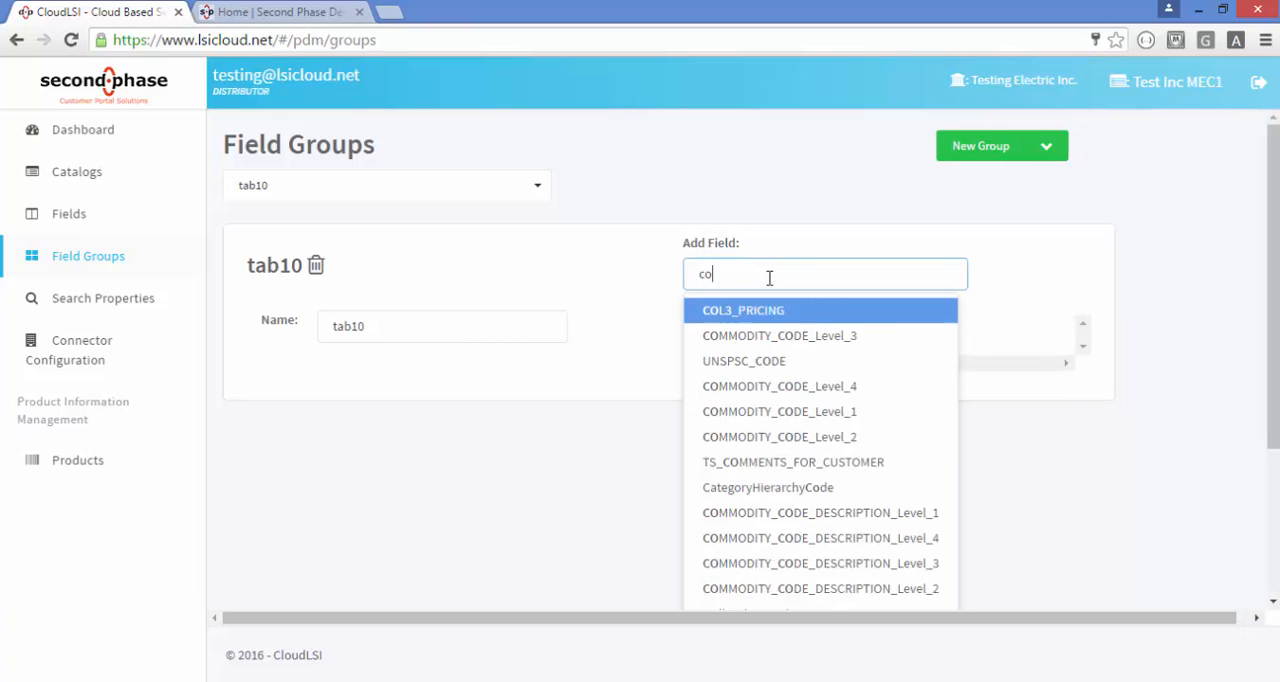
text(mm)
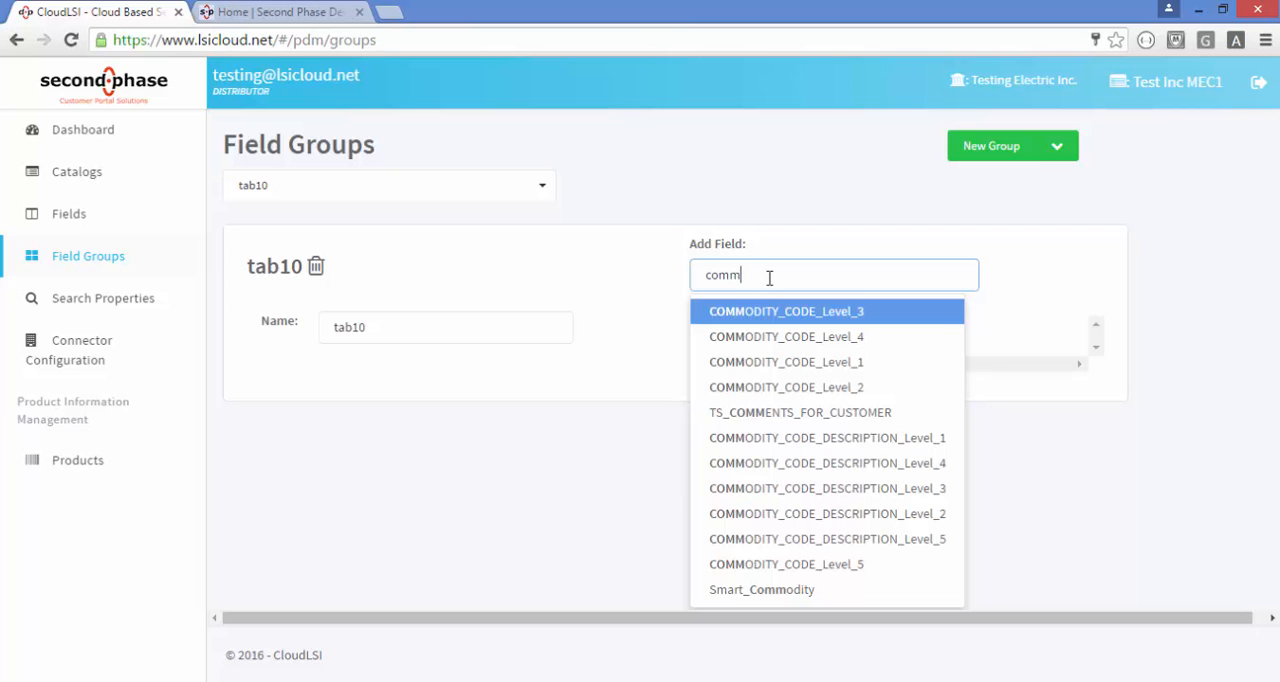
click(803, 438)
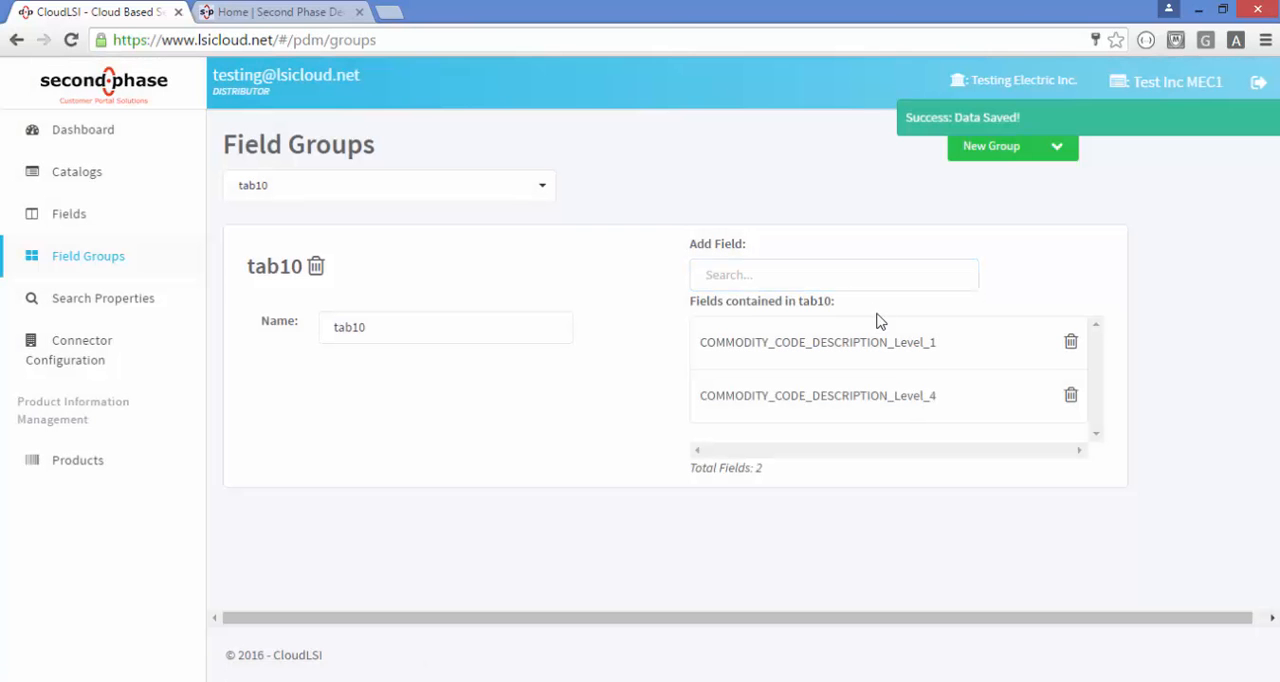
click(841, 280)
text(comm)
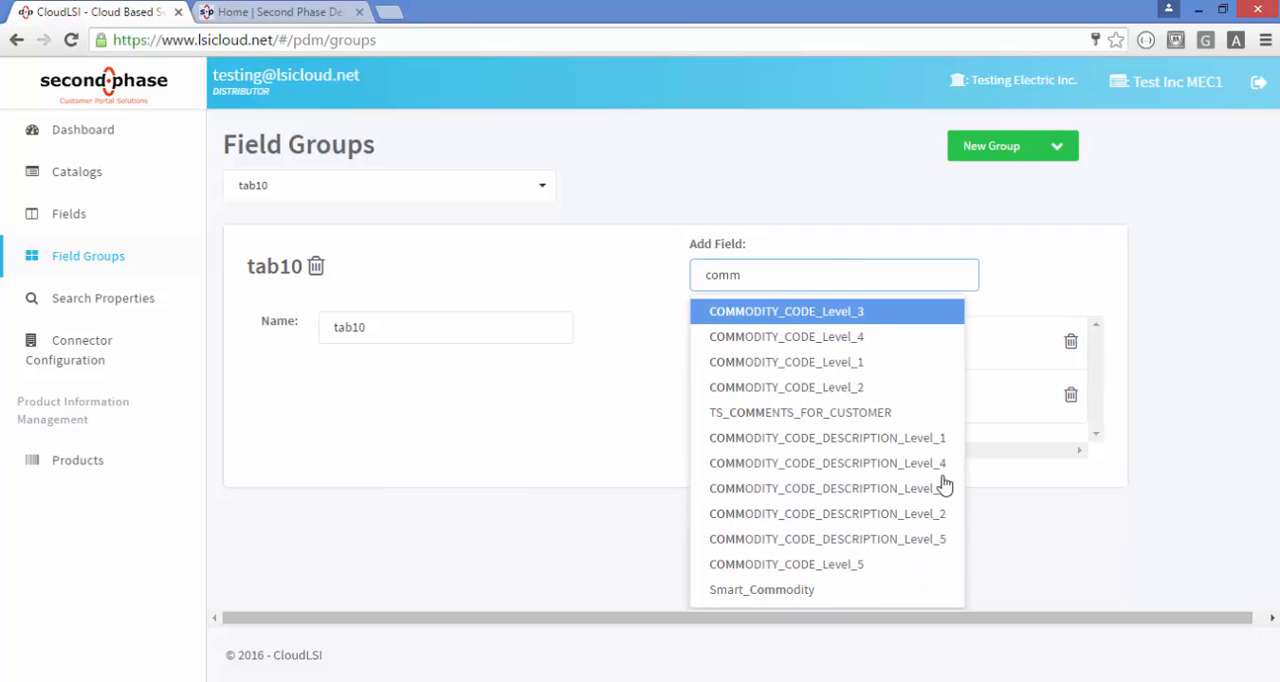
click(926, 540)
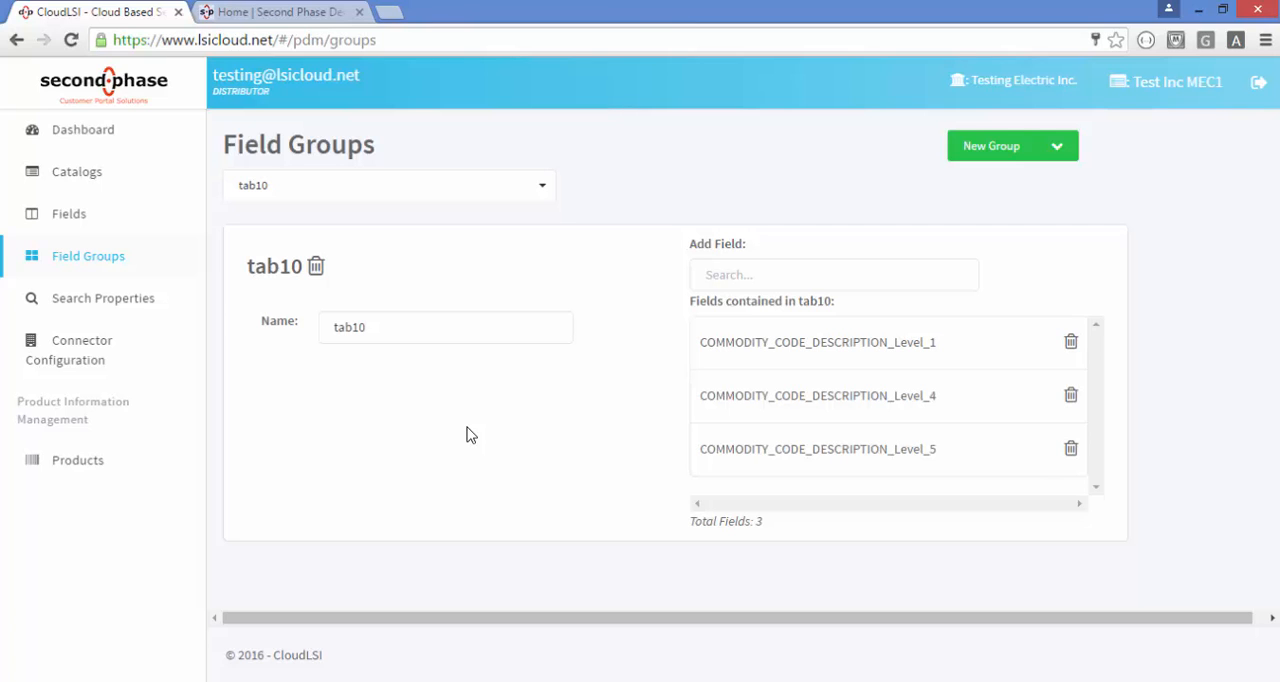
Switch to the Second Phase demo web store, search for lamp and open product RCA19C3
click(285, 12)
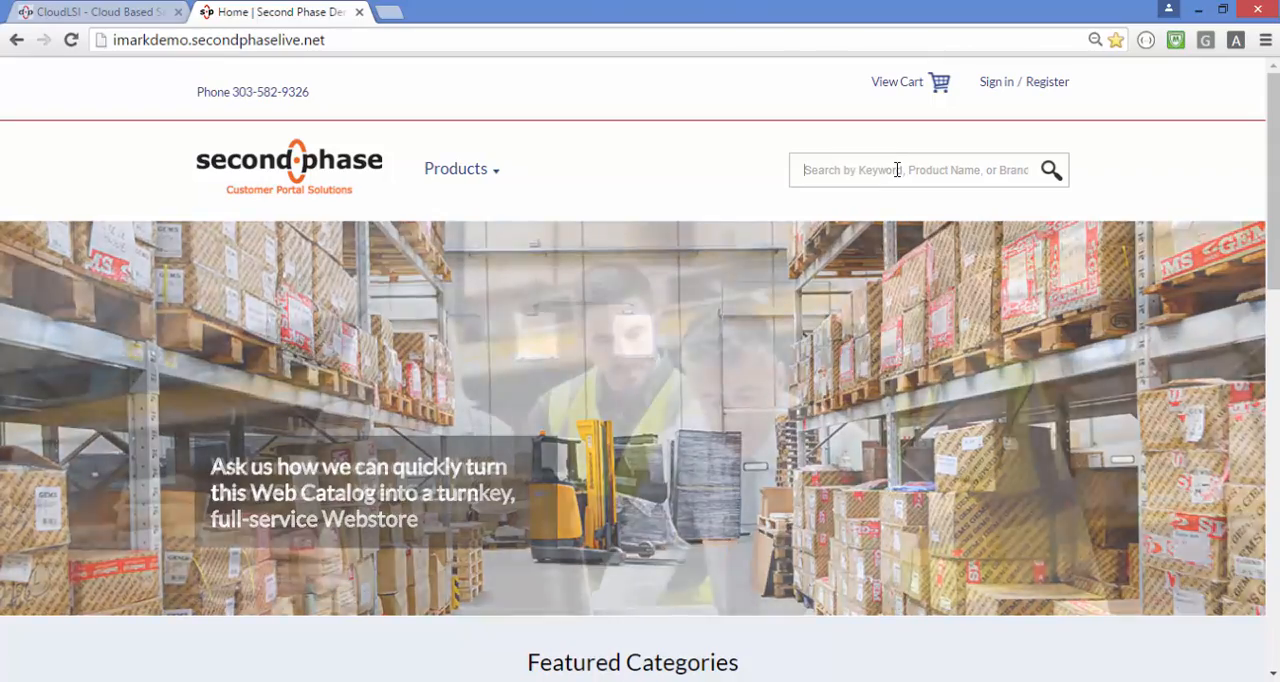
text(lamp)
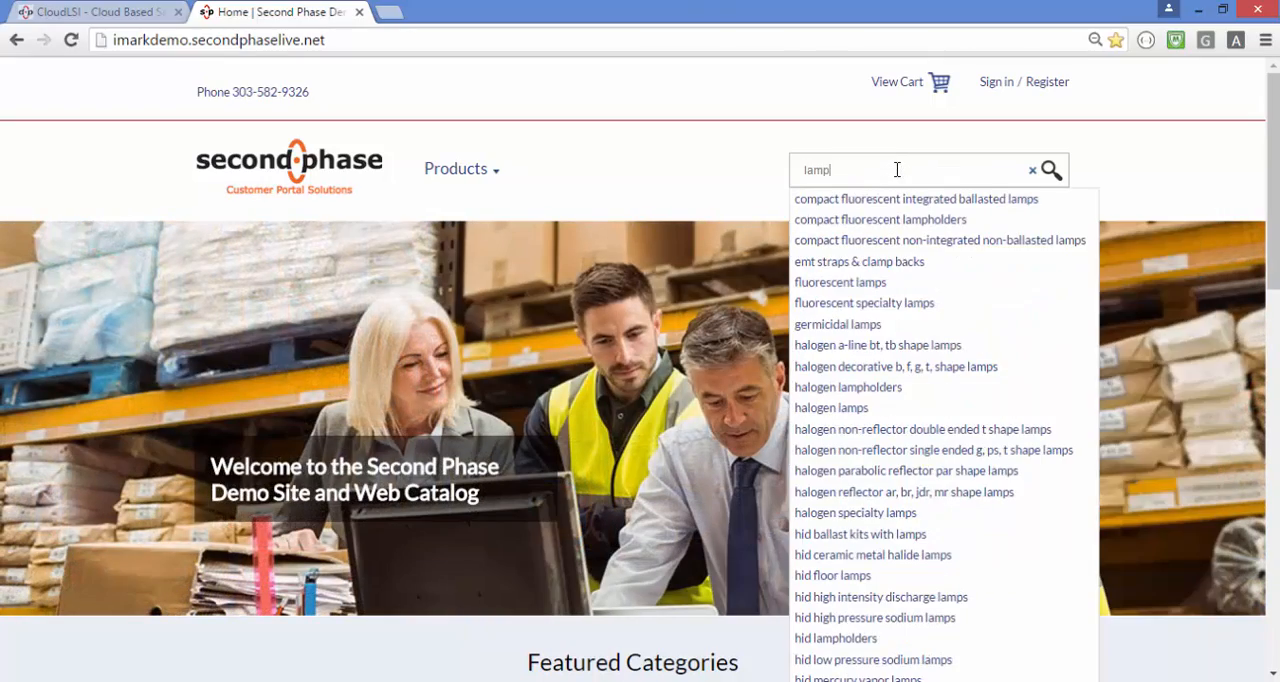
key(Return)
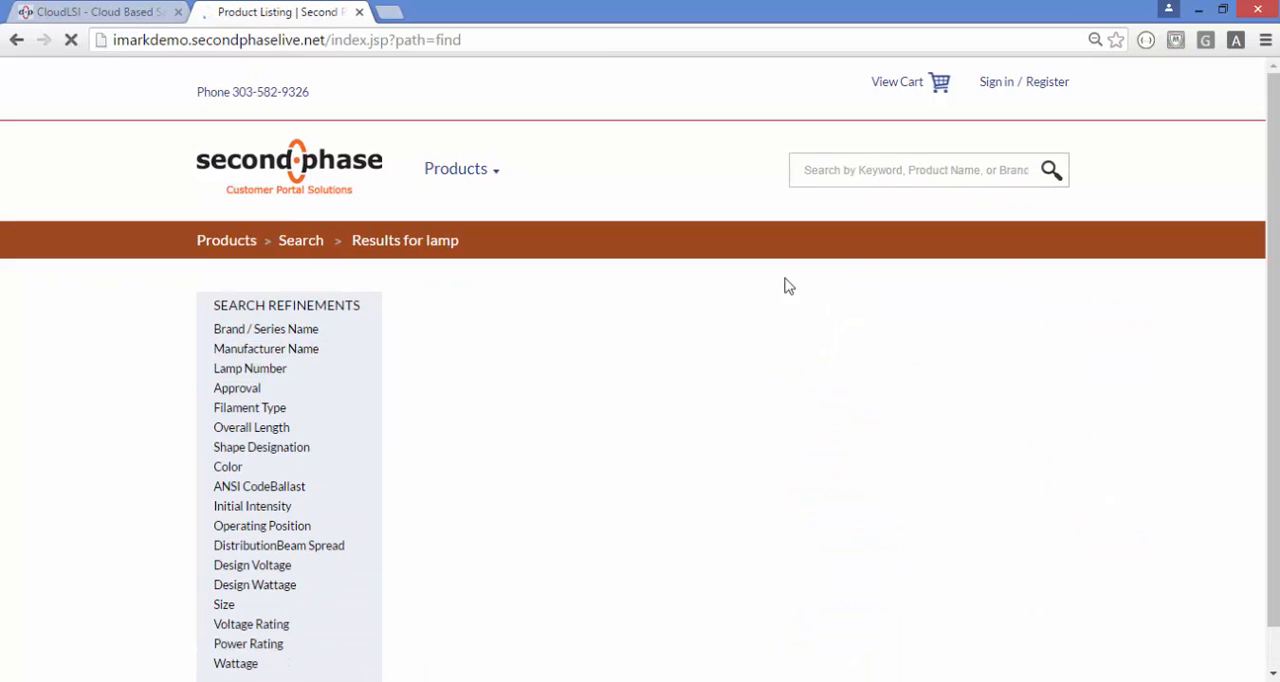
scroll(472, 488, down, 2)
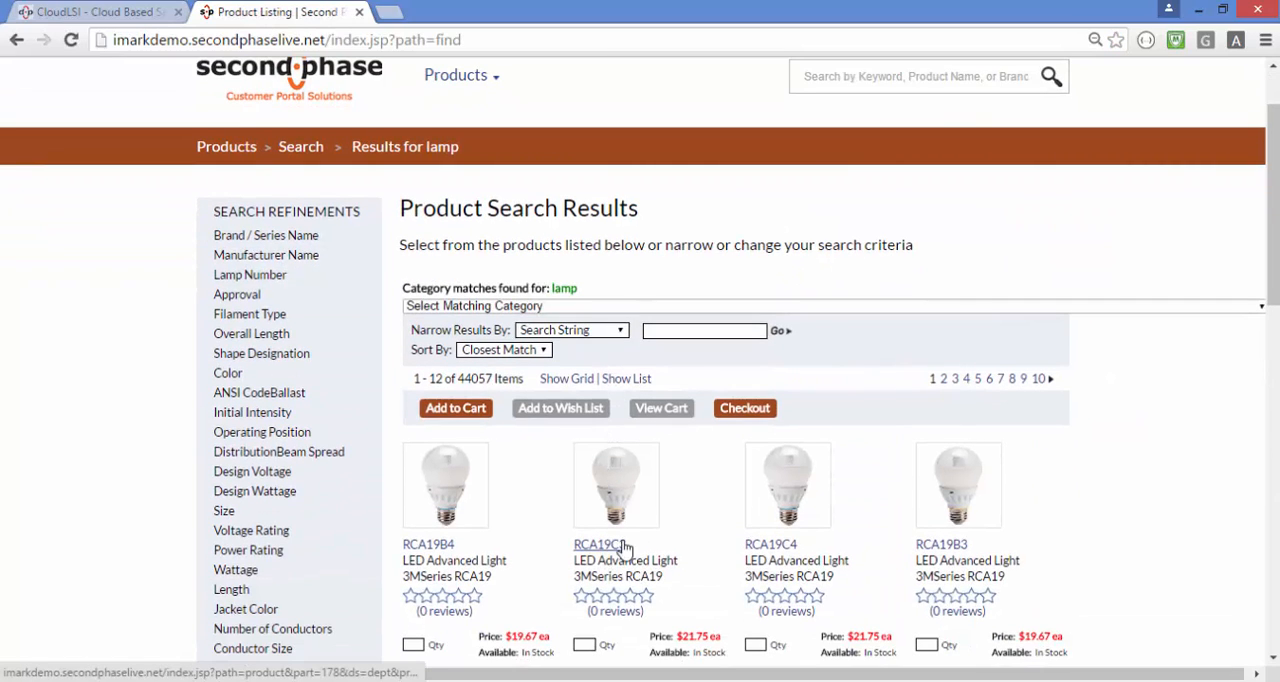
click(611, 551)
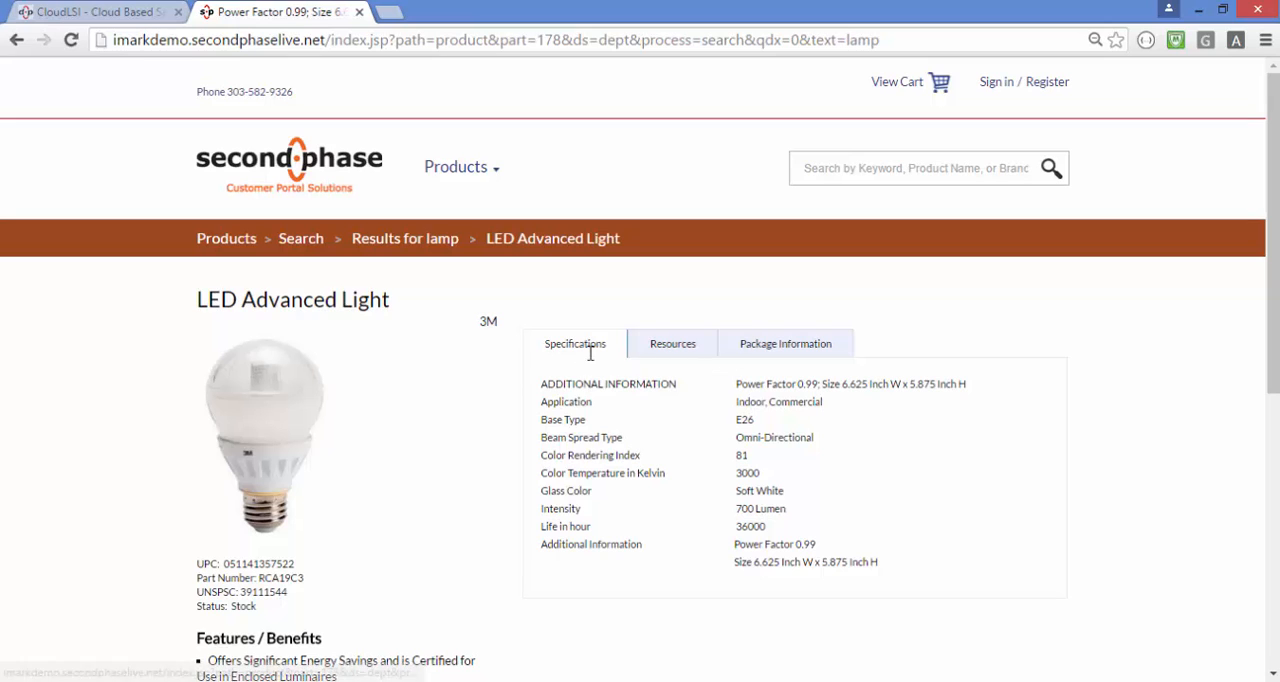
Examine how the product's fields are grouped under Specifications, Resources and Package Information
scroll(589, 346, down, 1)
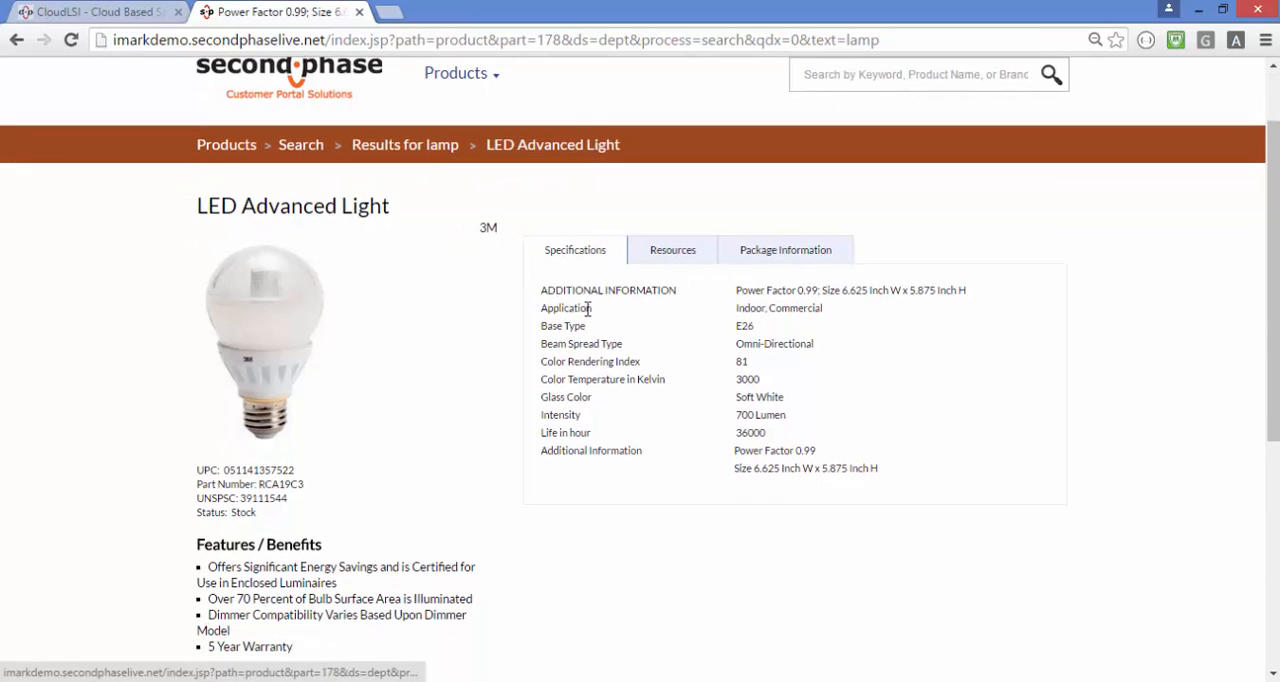
click(662, 257)
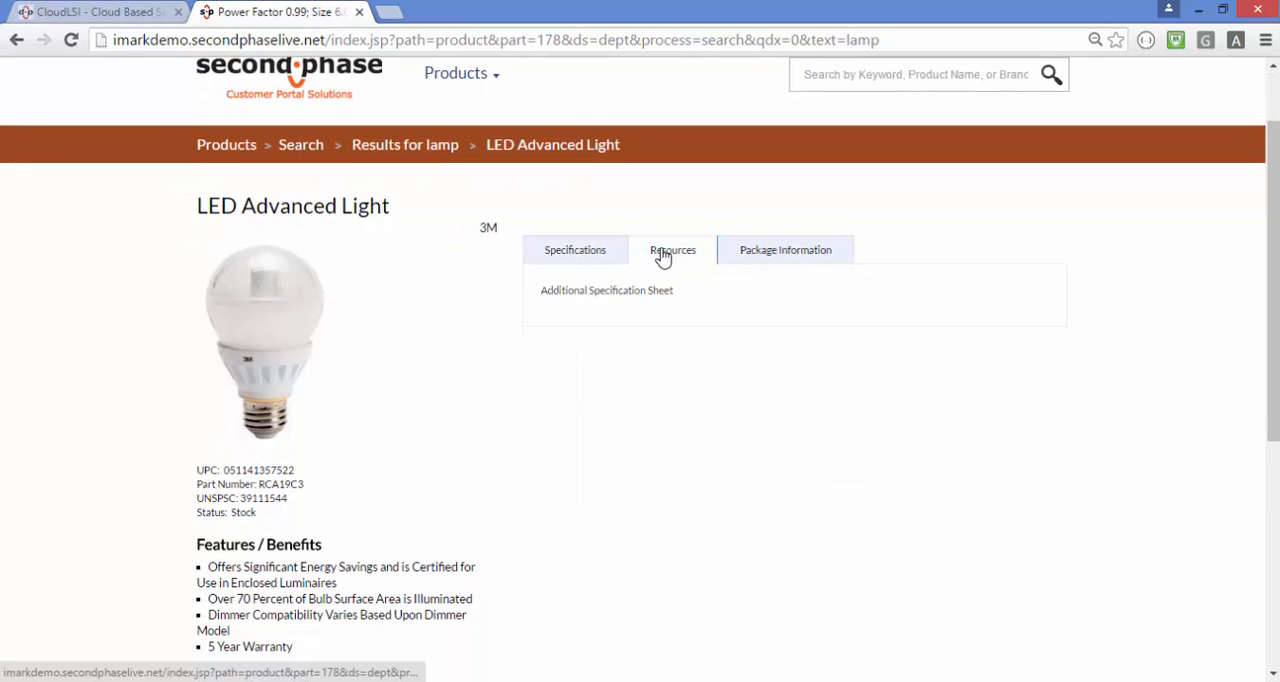
click(775, 256)
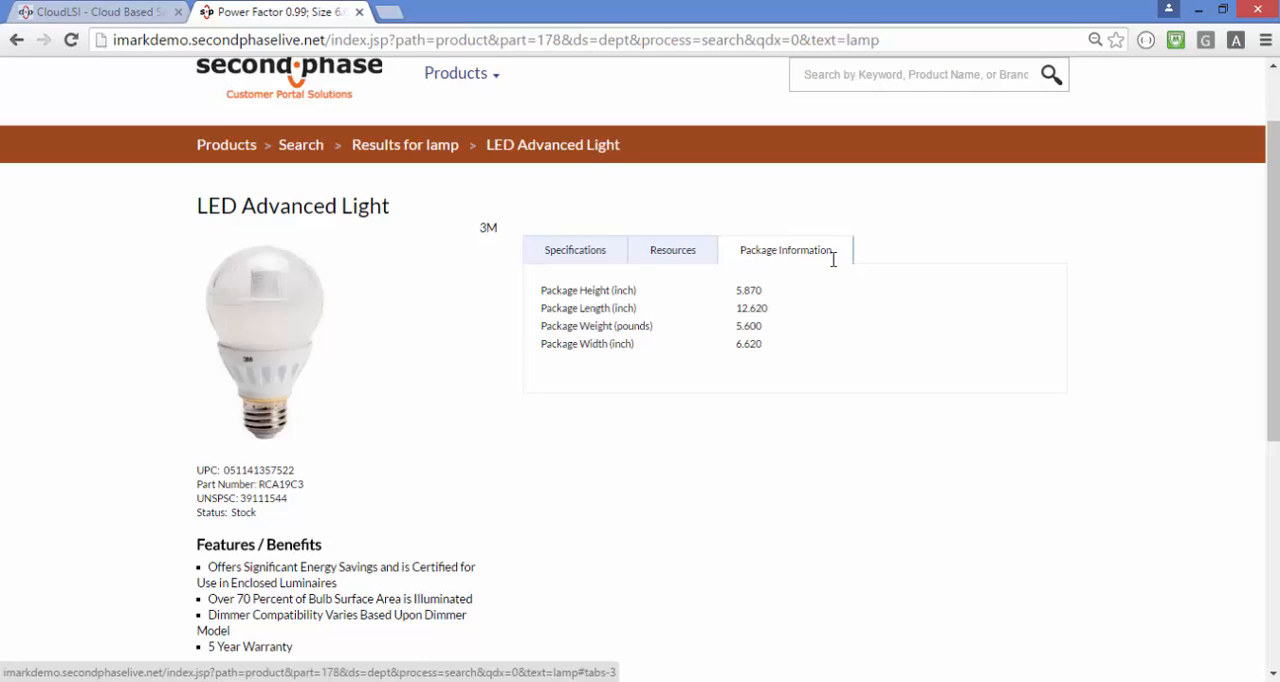
click(657, 259)
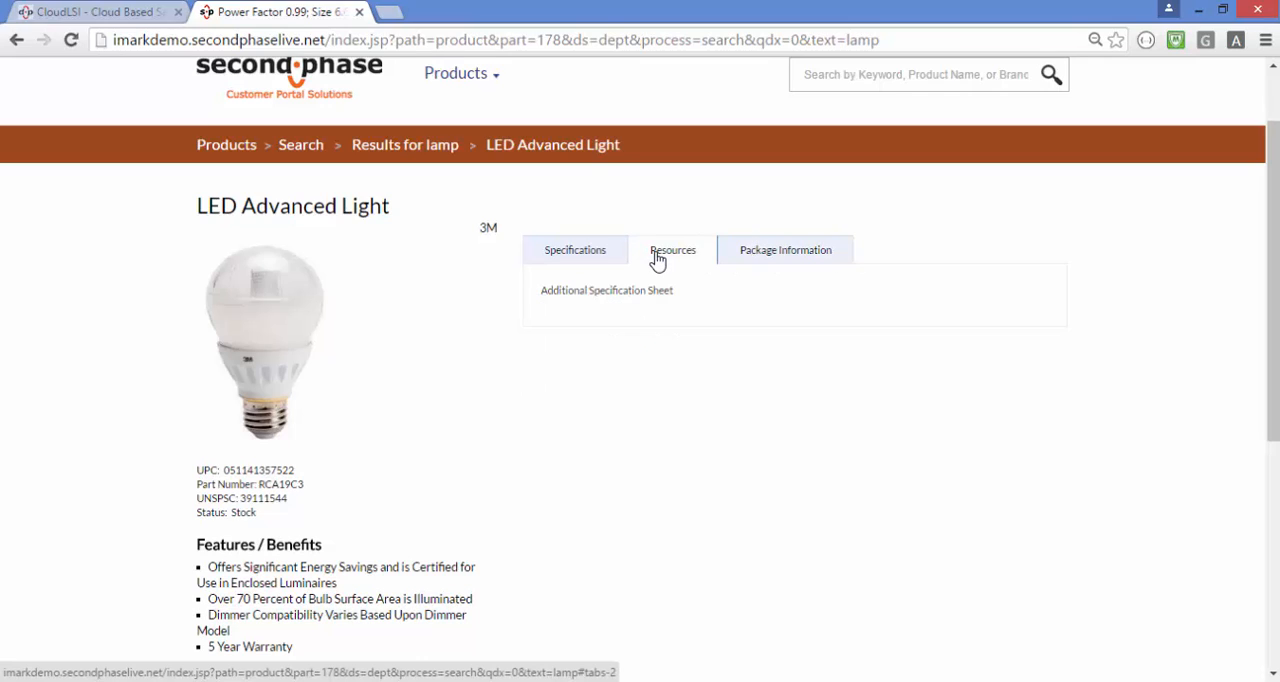
click(587, 254)
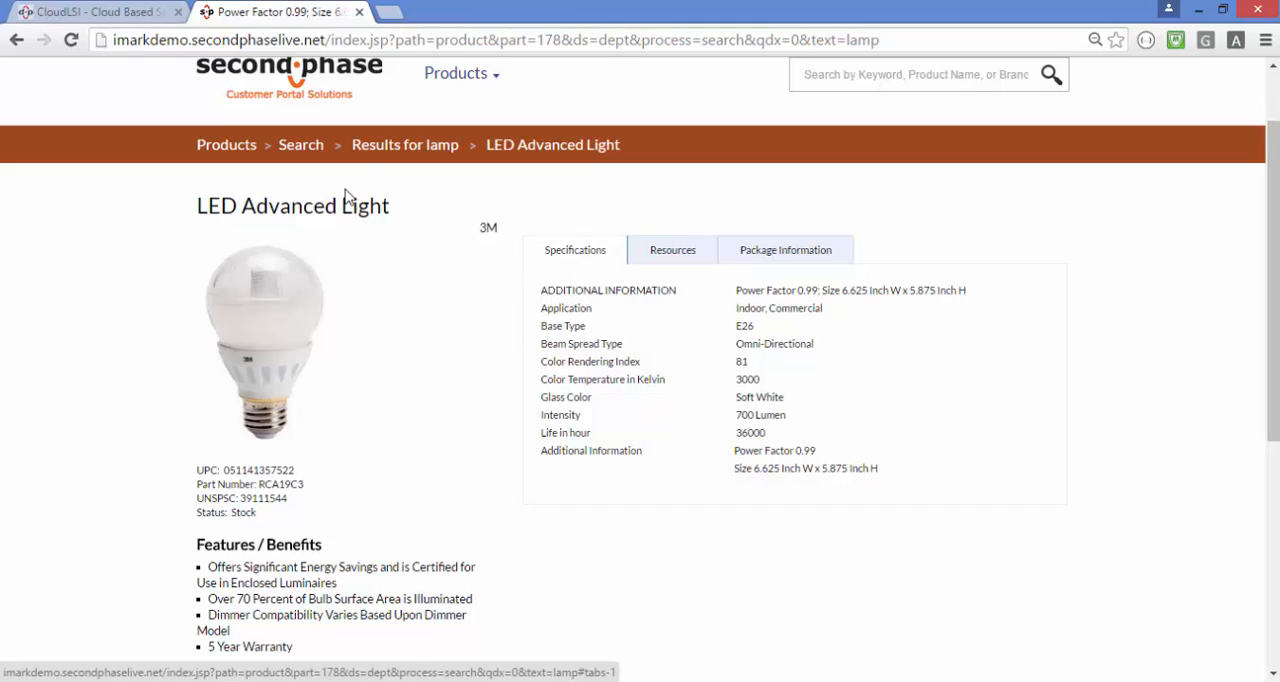
Switch back to CloudLSI and add BRANDSERIES_NAME as a refinement in the search properties
click(128, 12)
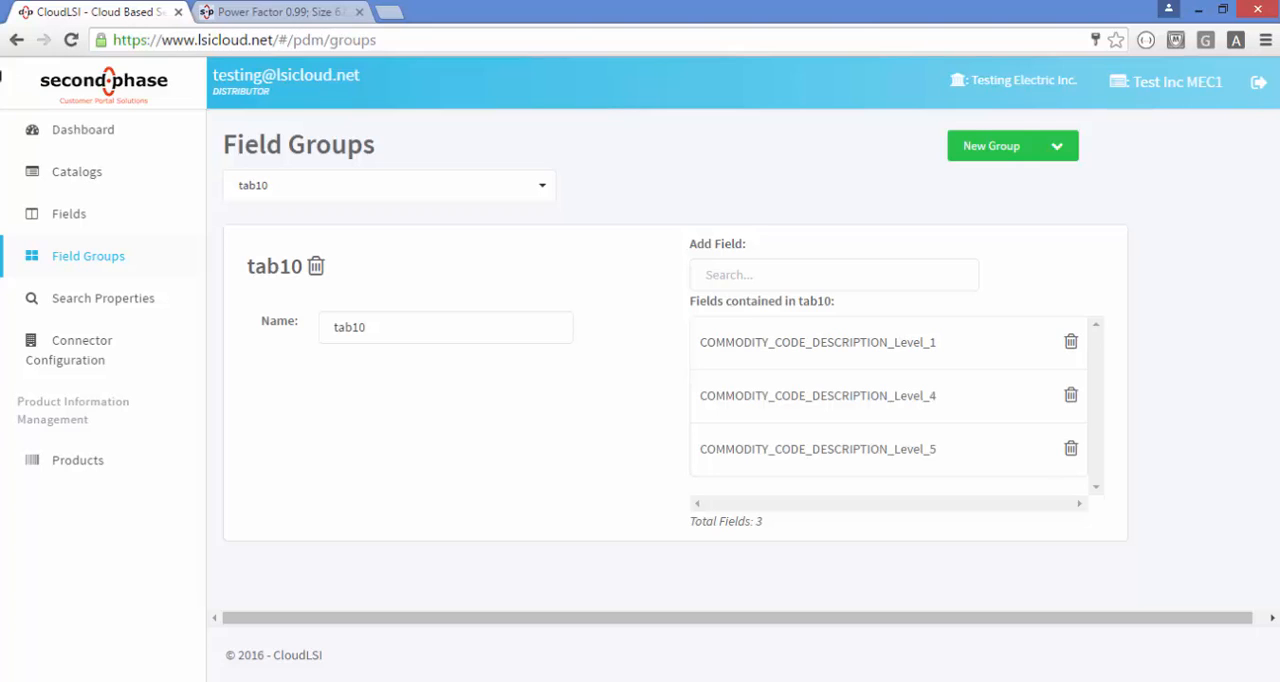
click(133, 299)
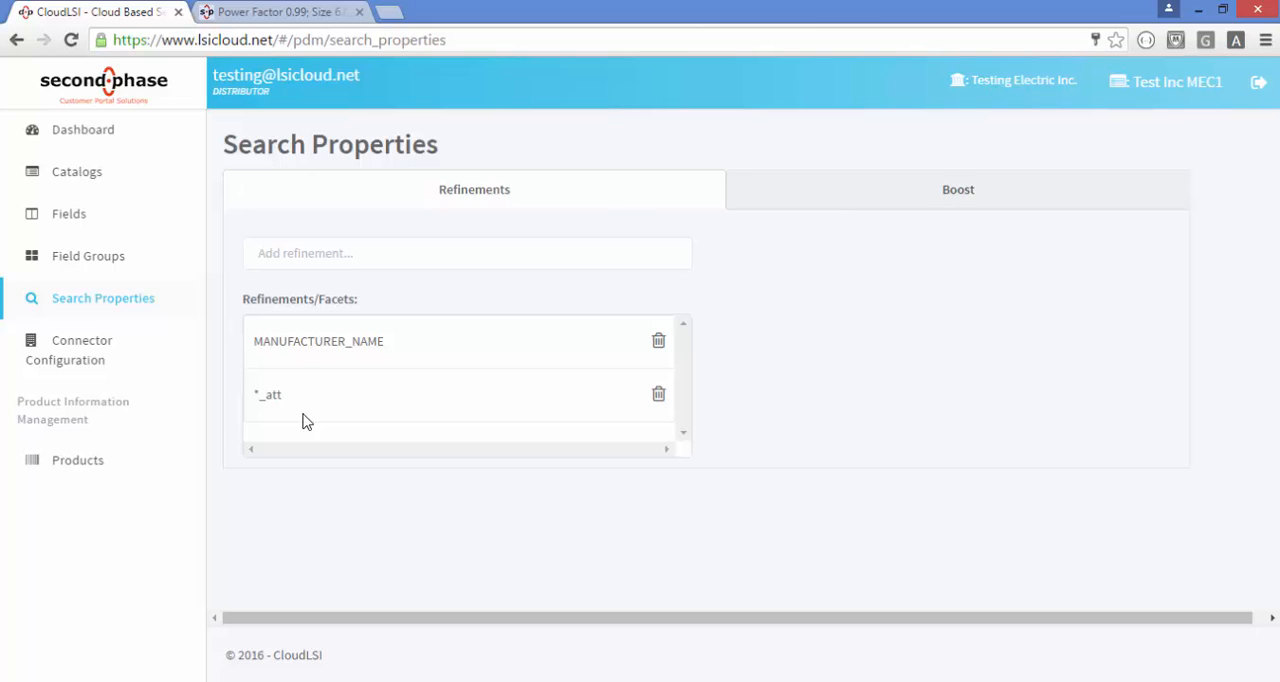
click(356, 245)
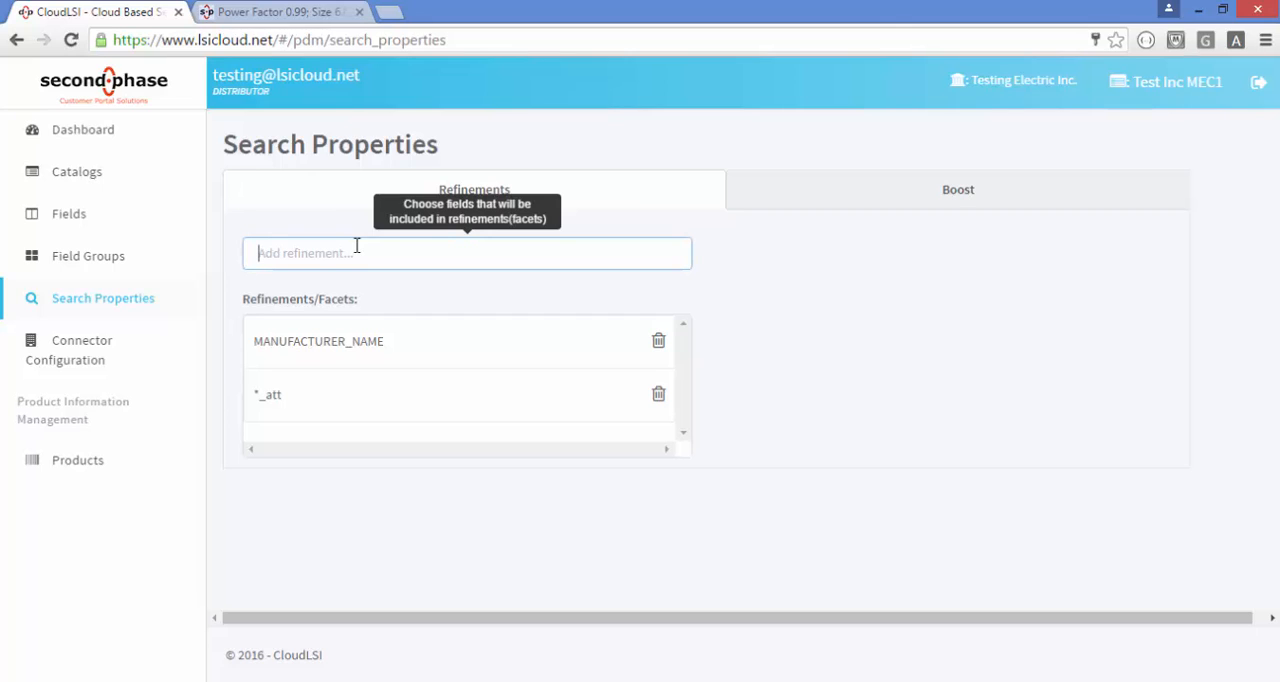
text(bran)
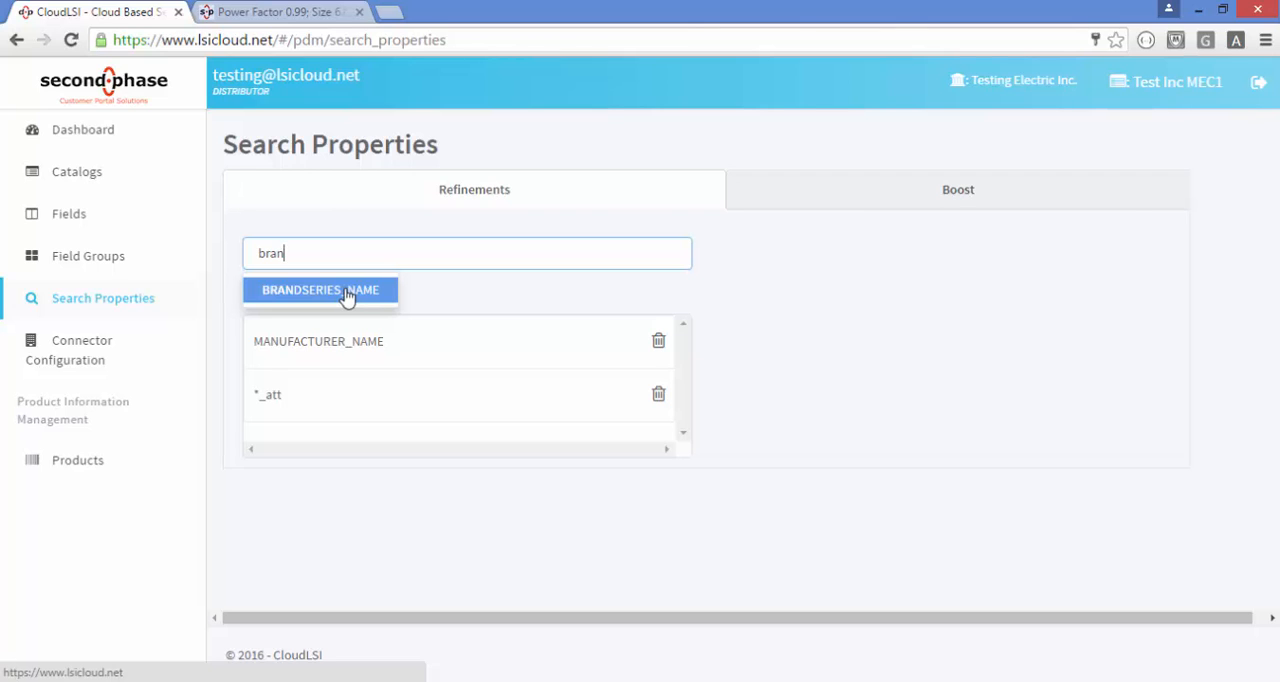
click(346, 290)
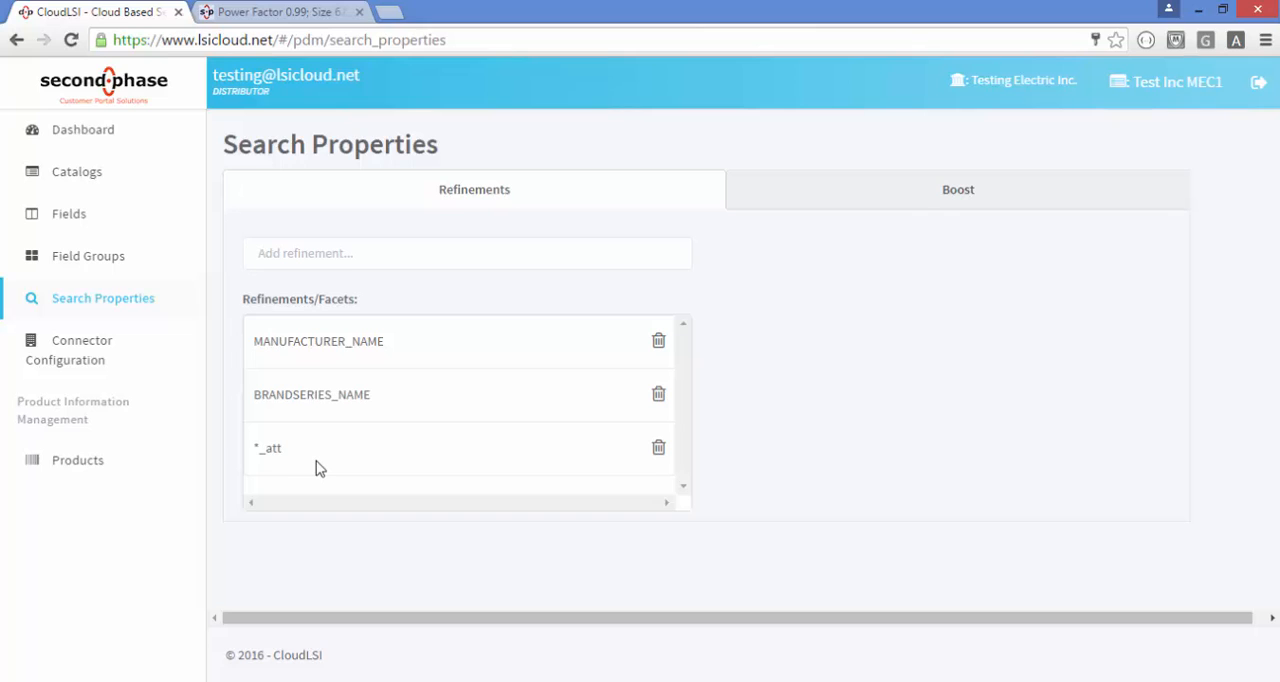
Switch to the demo web store, search for transformer and choose the suggestion for electrostatically shielded dry type transformers 600v or less
click(295, 12)
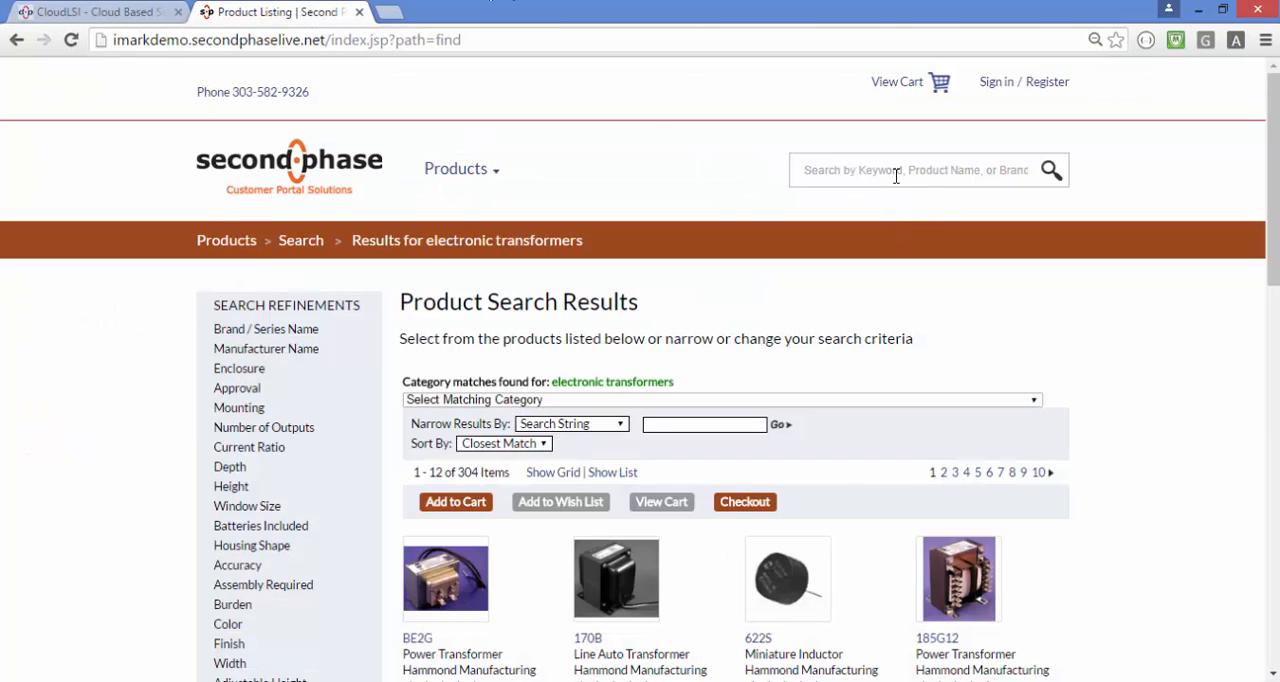
text(tran)
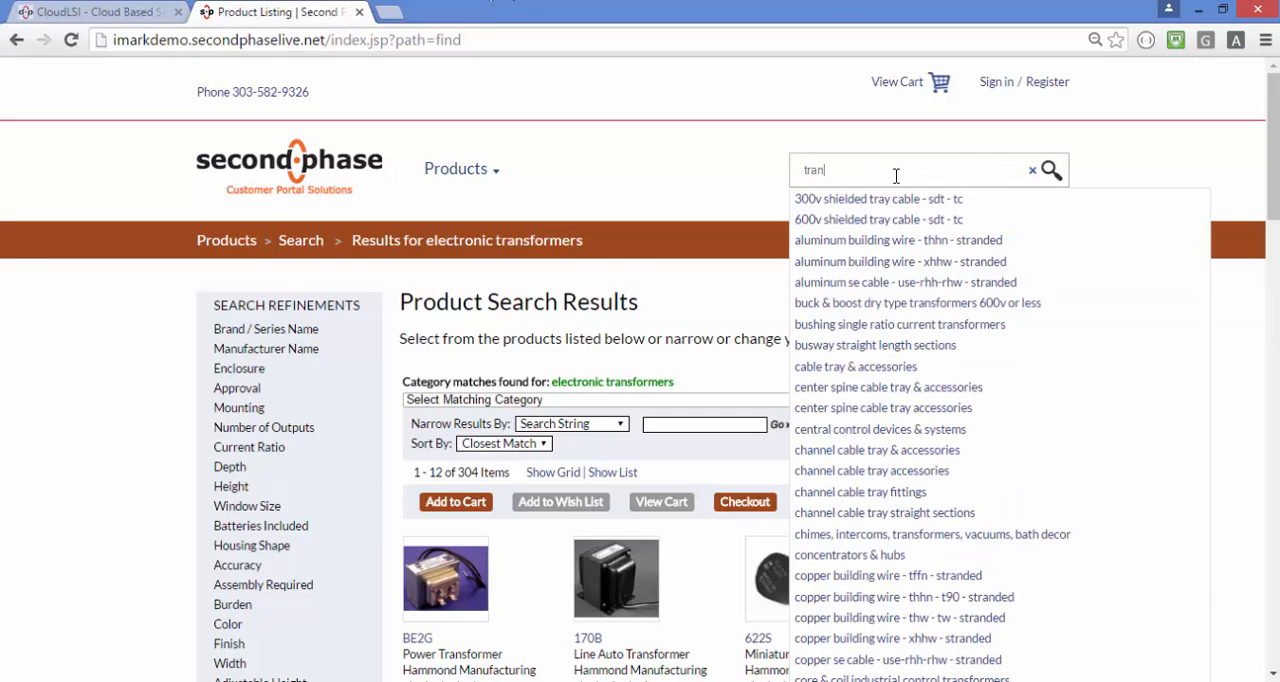
text(sformer)
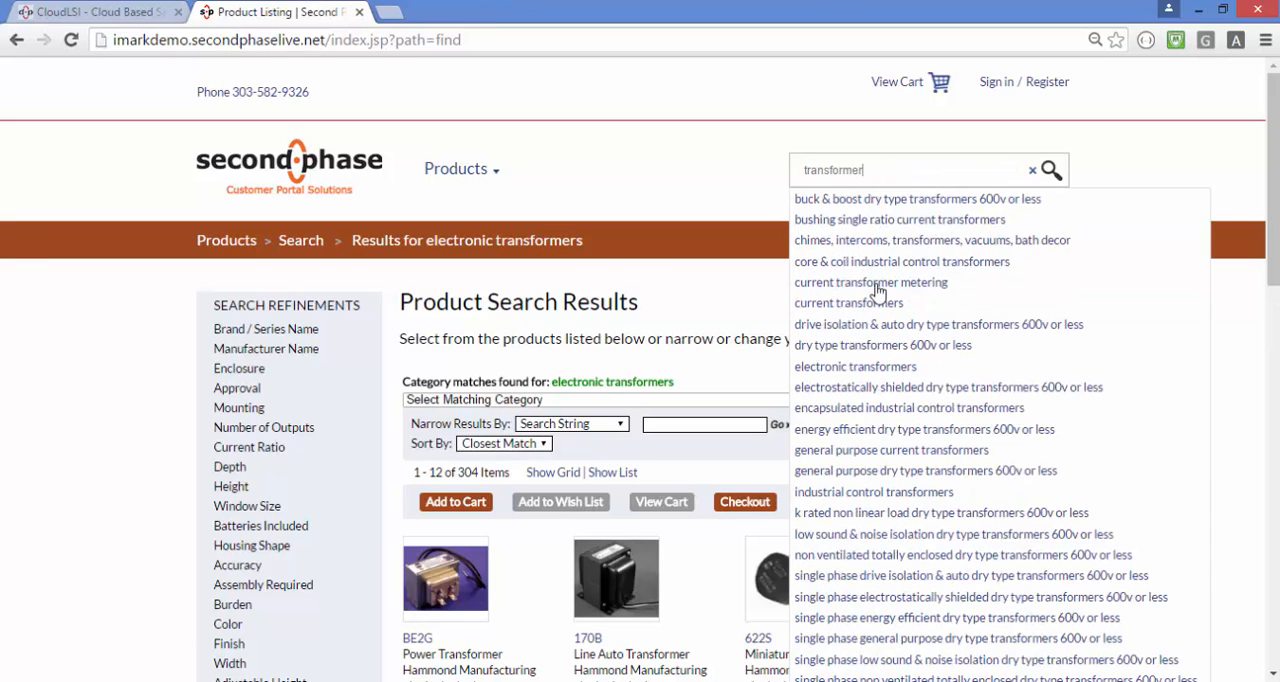
click(905, 388)
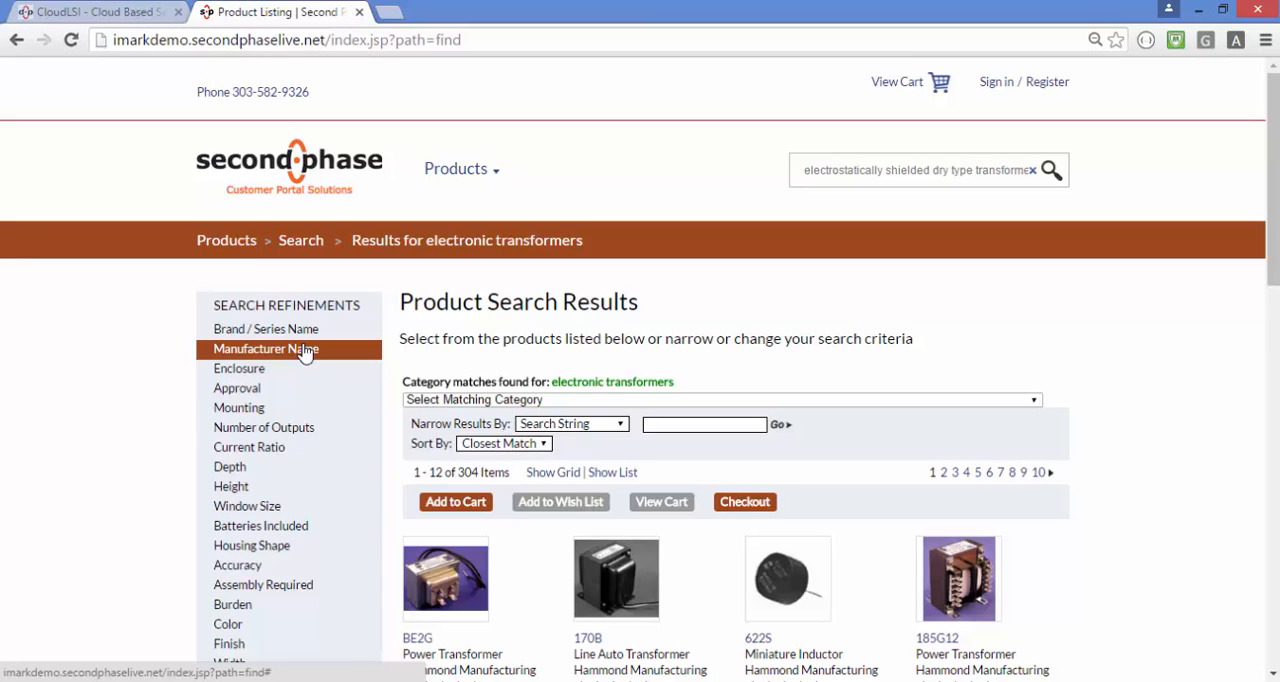
Compare the refinements configured in CloudLSI with the search refinements on the web store's results page
click(146, 14)
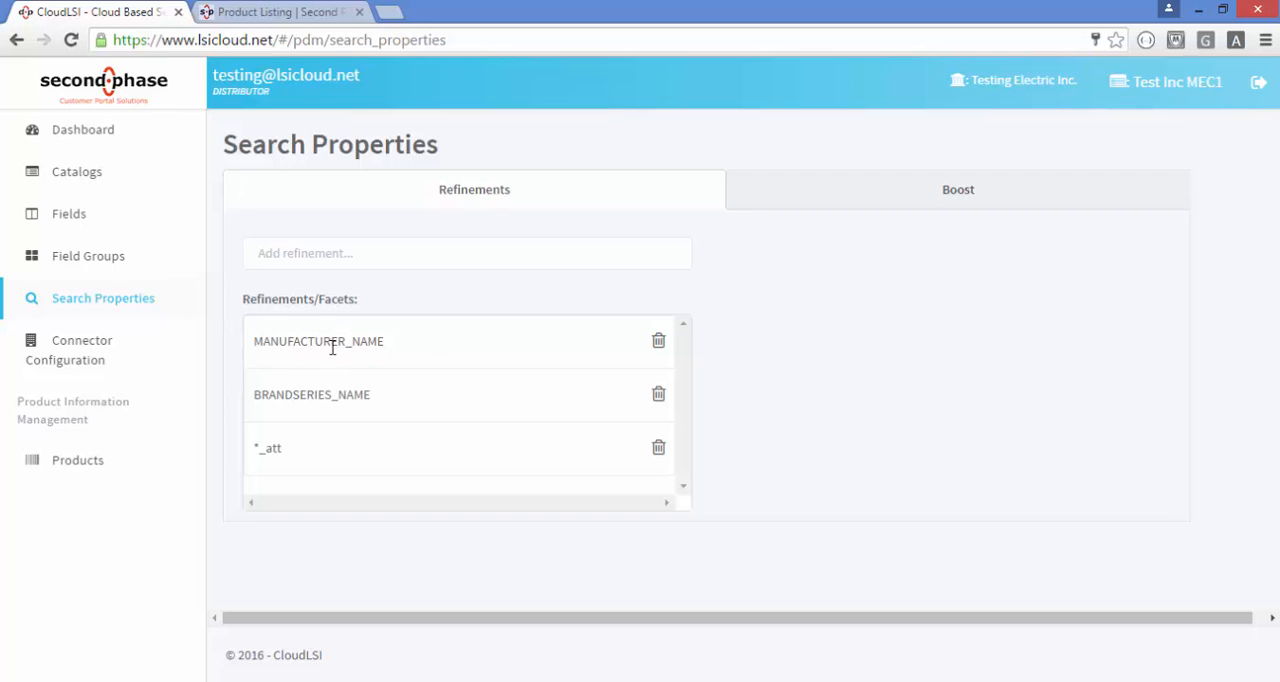
click(285, 13)
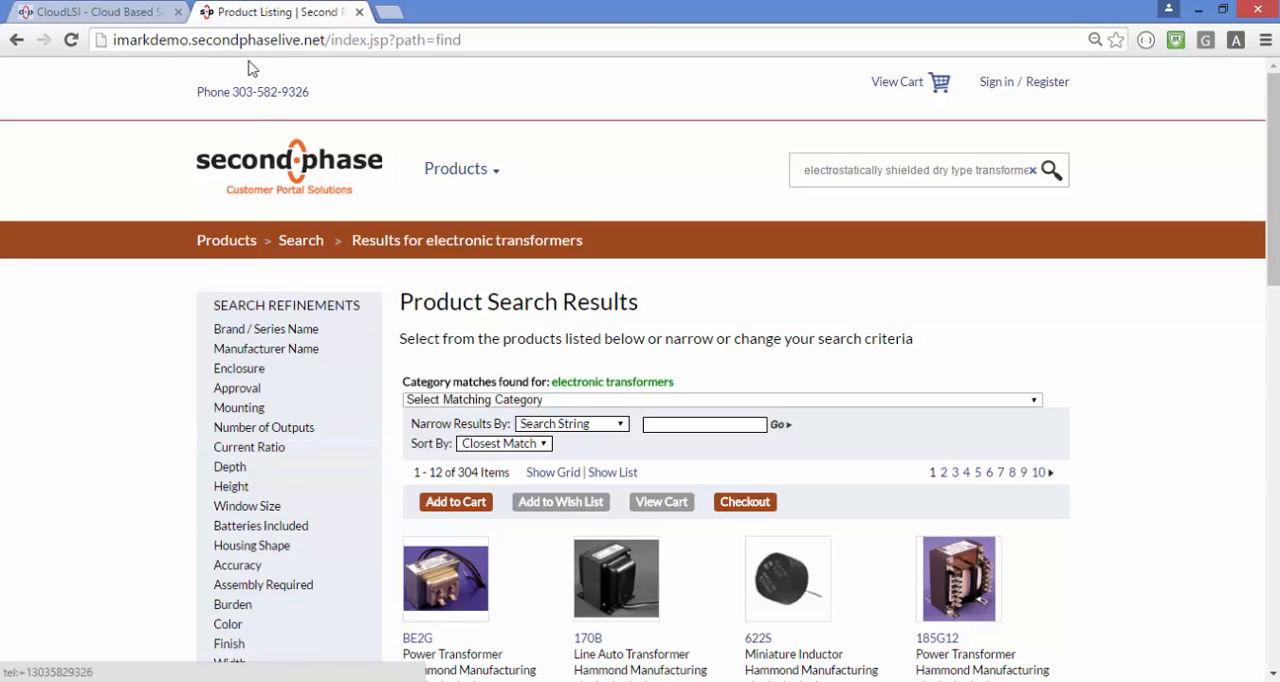
click(122, 11)
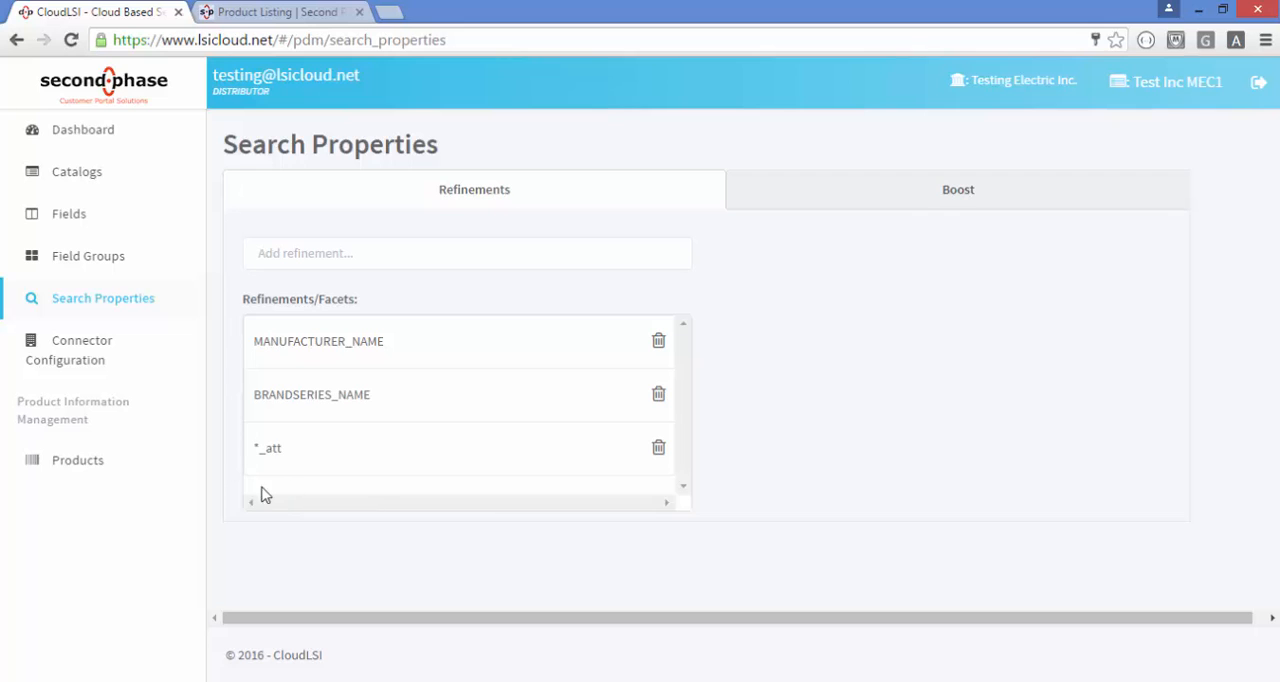
Switch to the web store, replace the search term with lamp and choose the germicidal lamps suggestion
click(296, 16)
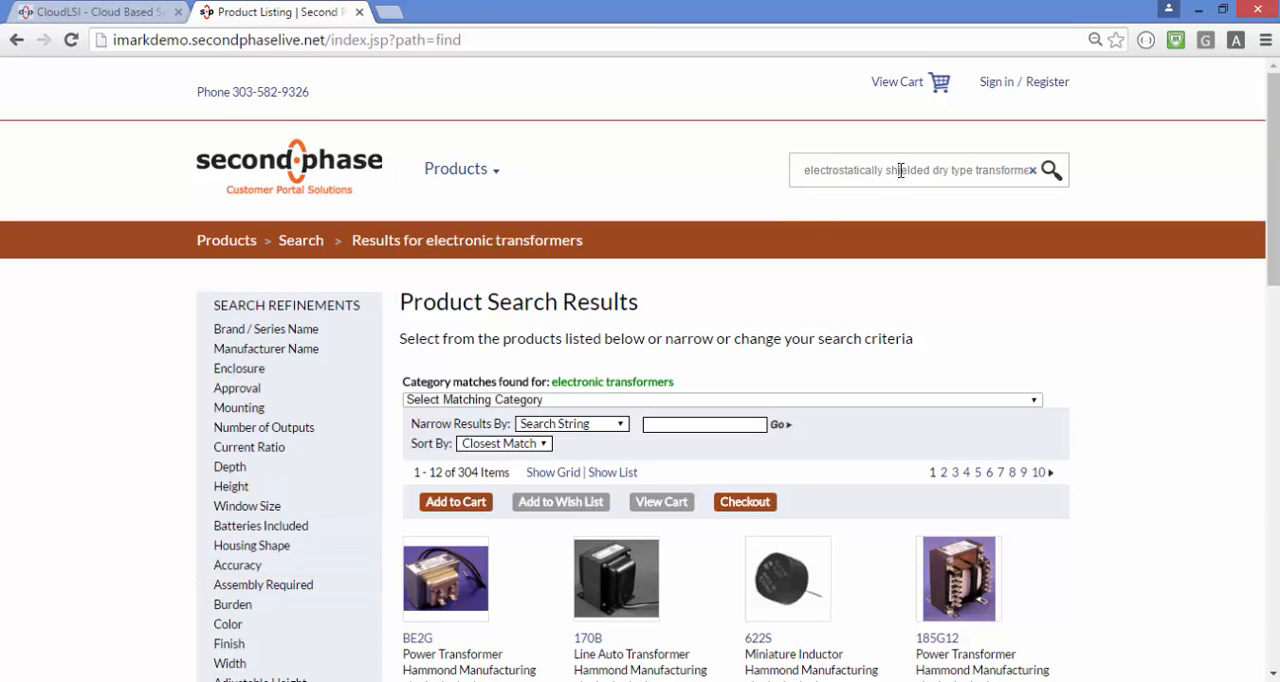
drag(800, 168, 1093, 196)
key(BackSpace)
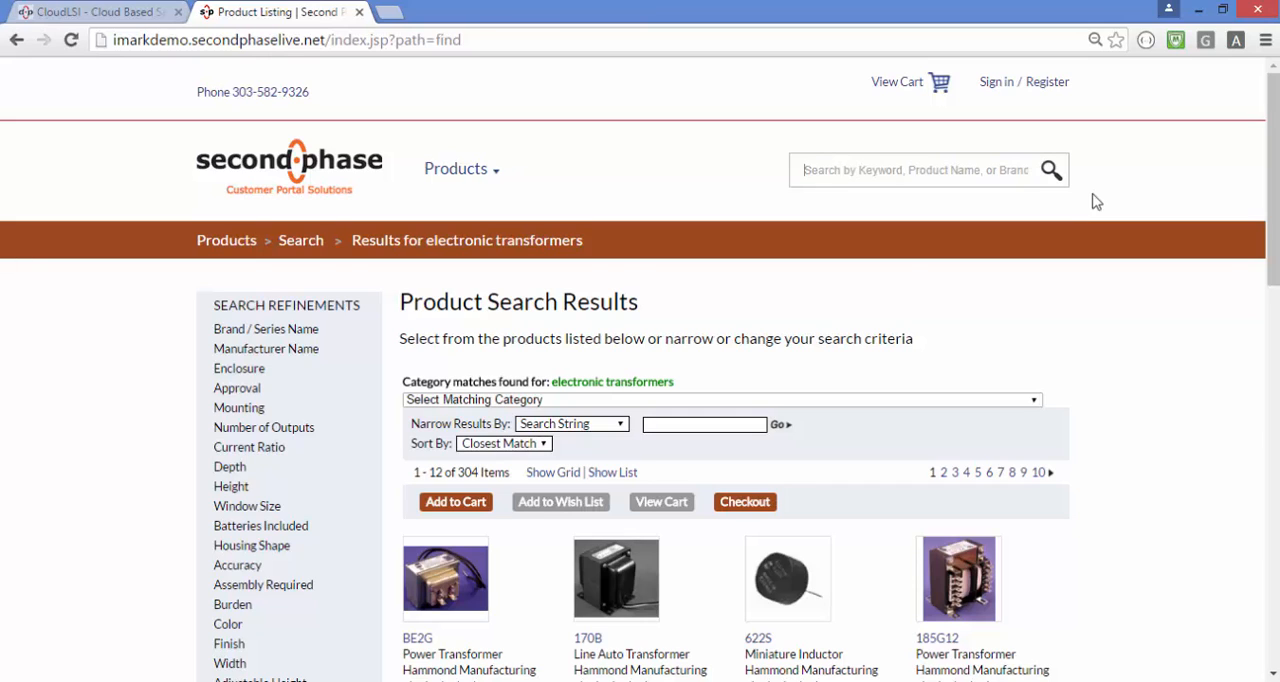
text(lamp)
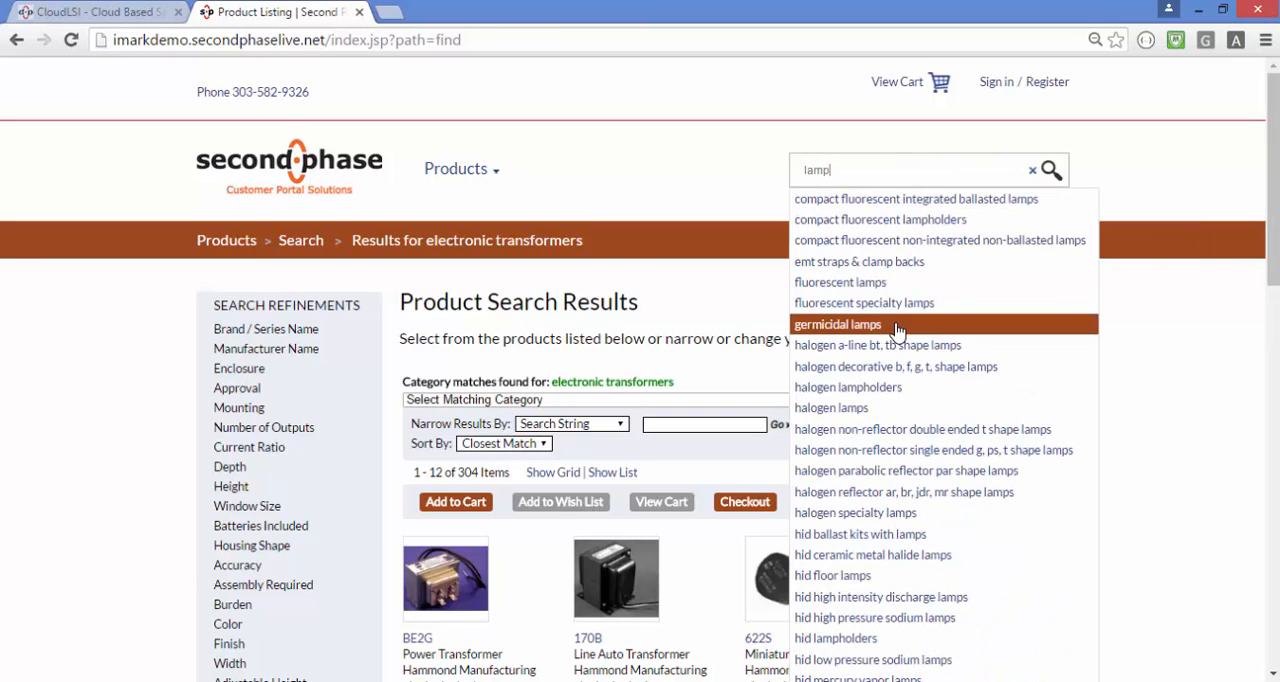
click(897, 331)
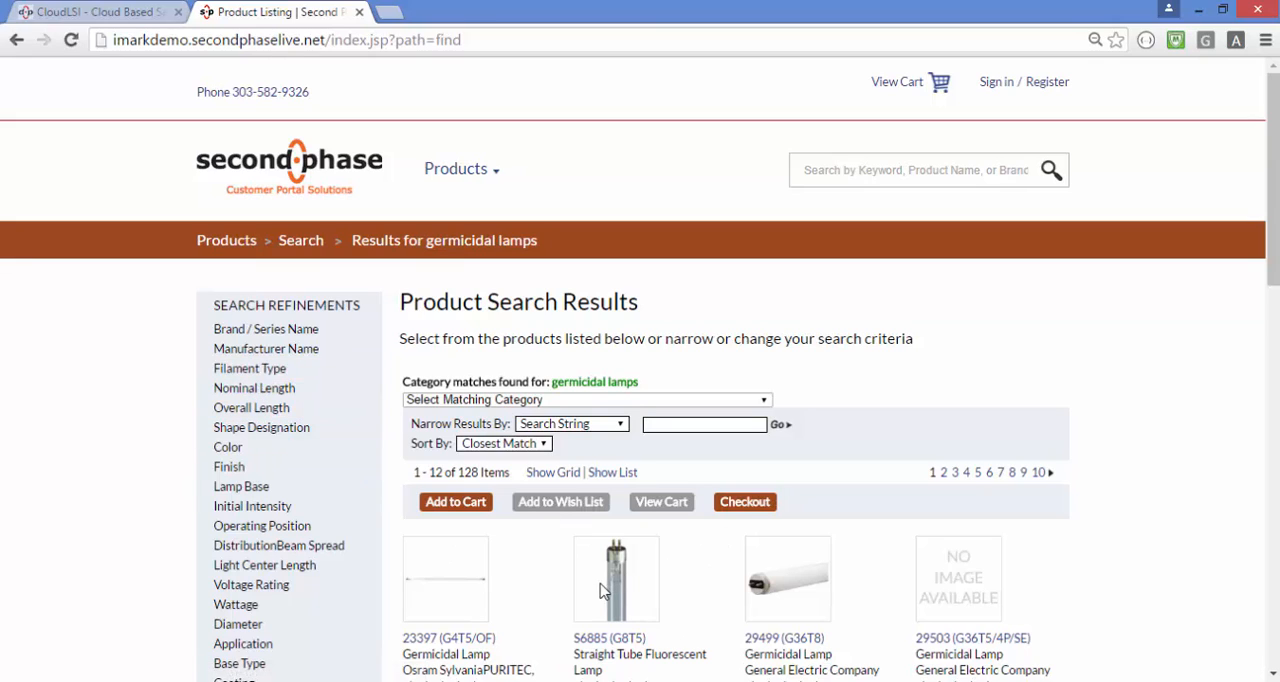
Switch back to CloudLSI and open the boost settings of the search properties
click(100, 13)
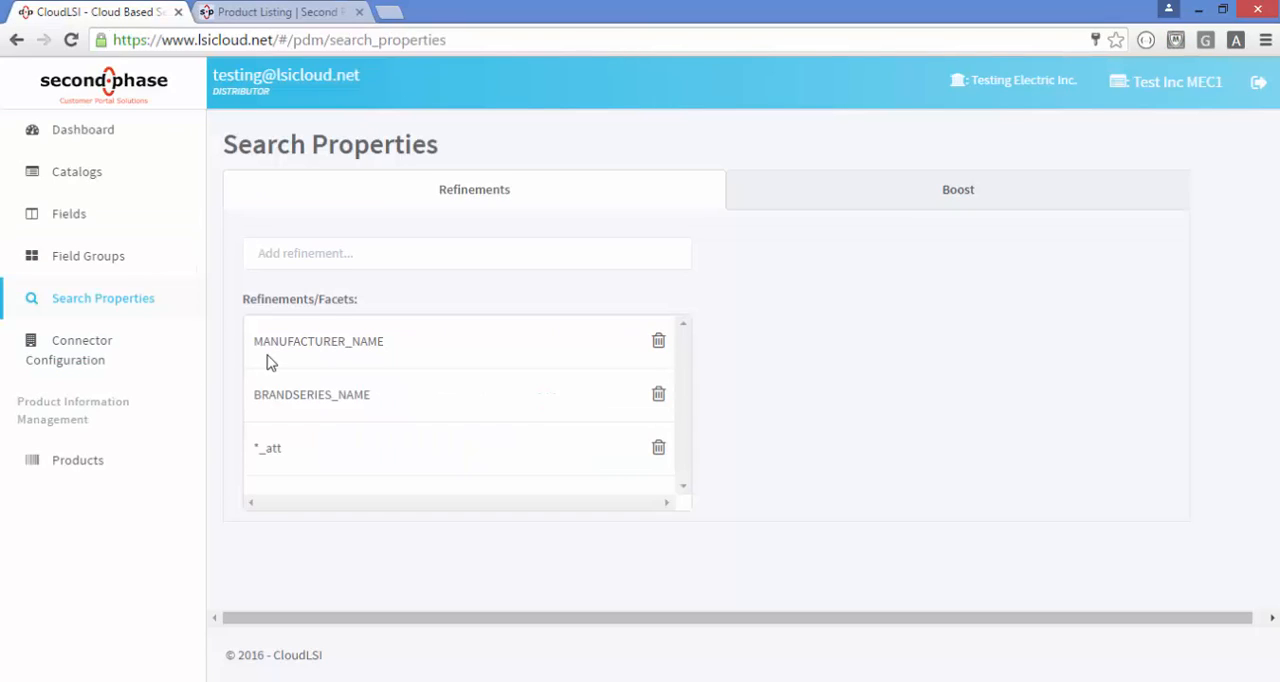
click(958, 194)
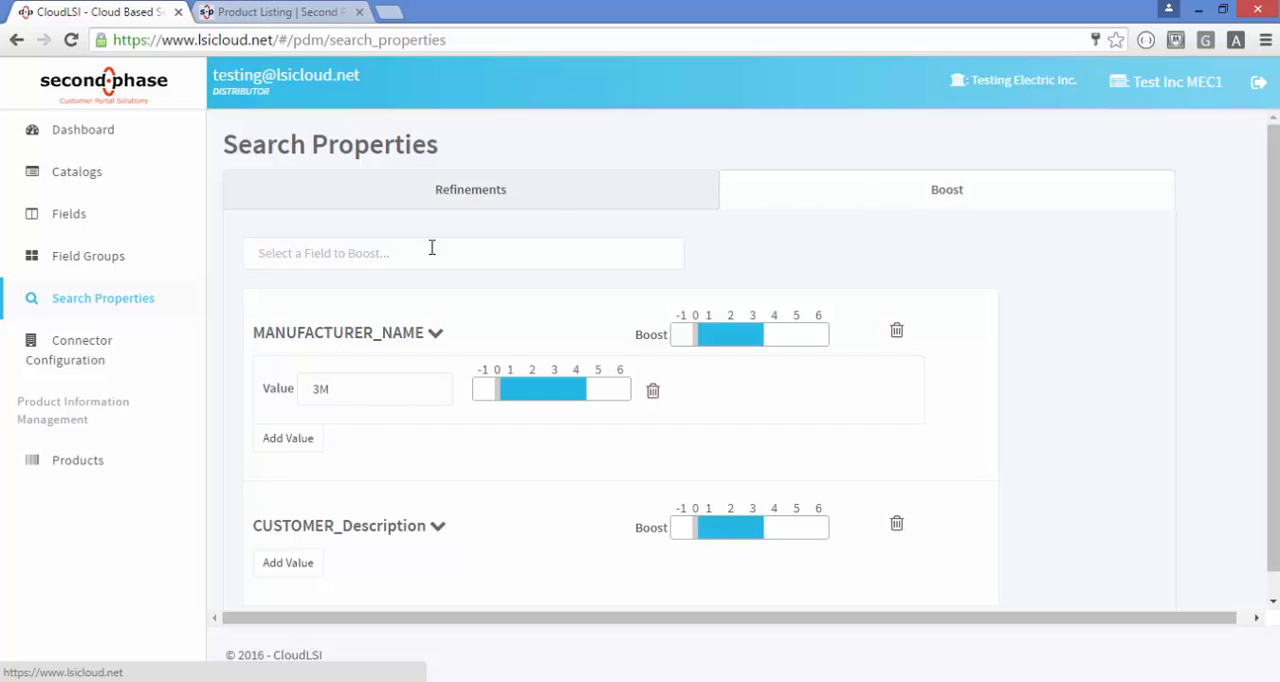
Try boosting the STOCK_STATUS field at 5 and at 3, and remove it from the boosted fields
click(304, 252)
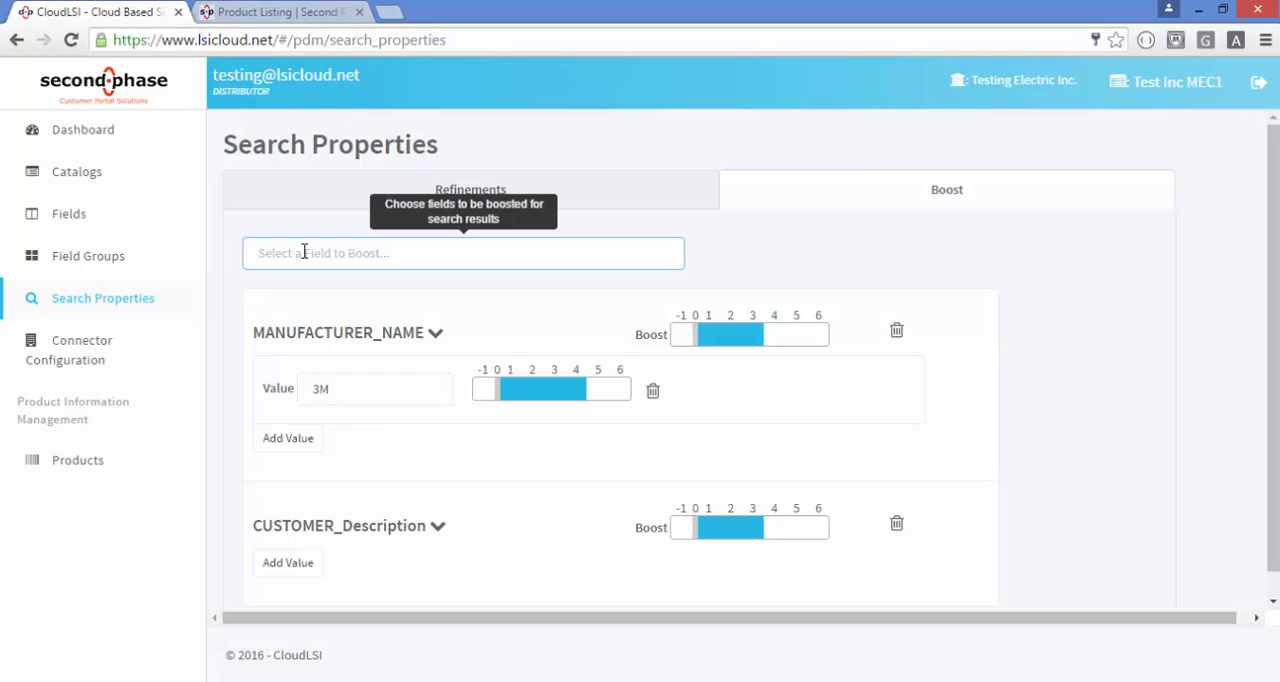
text(sto)
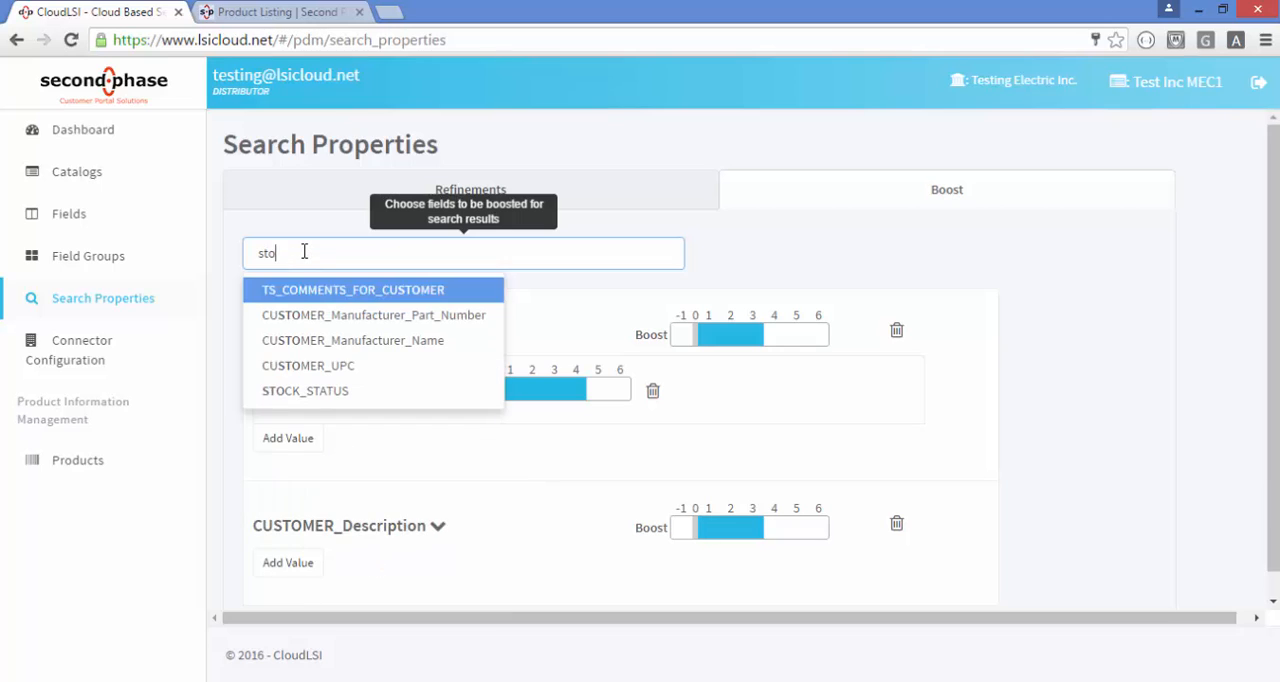
click(324, 395)
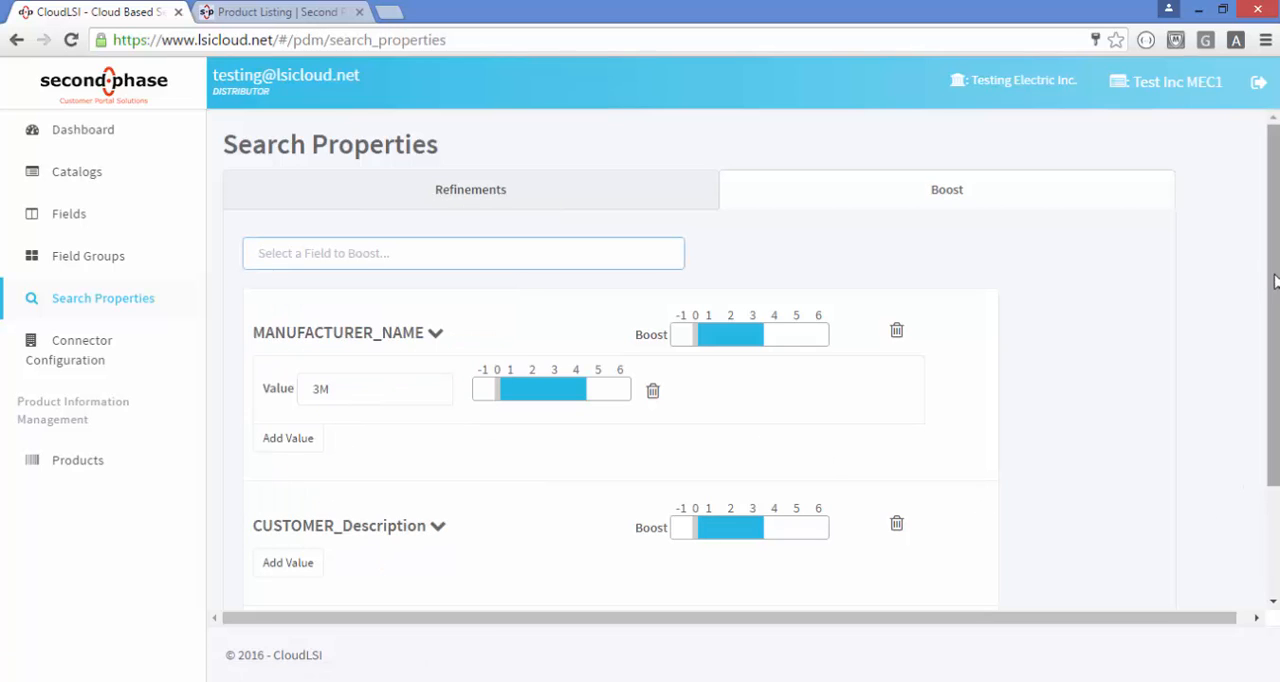
drag(1273, 278, 1257, 397)
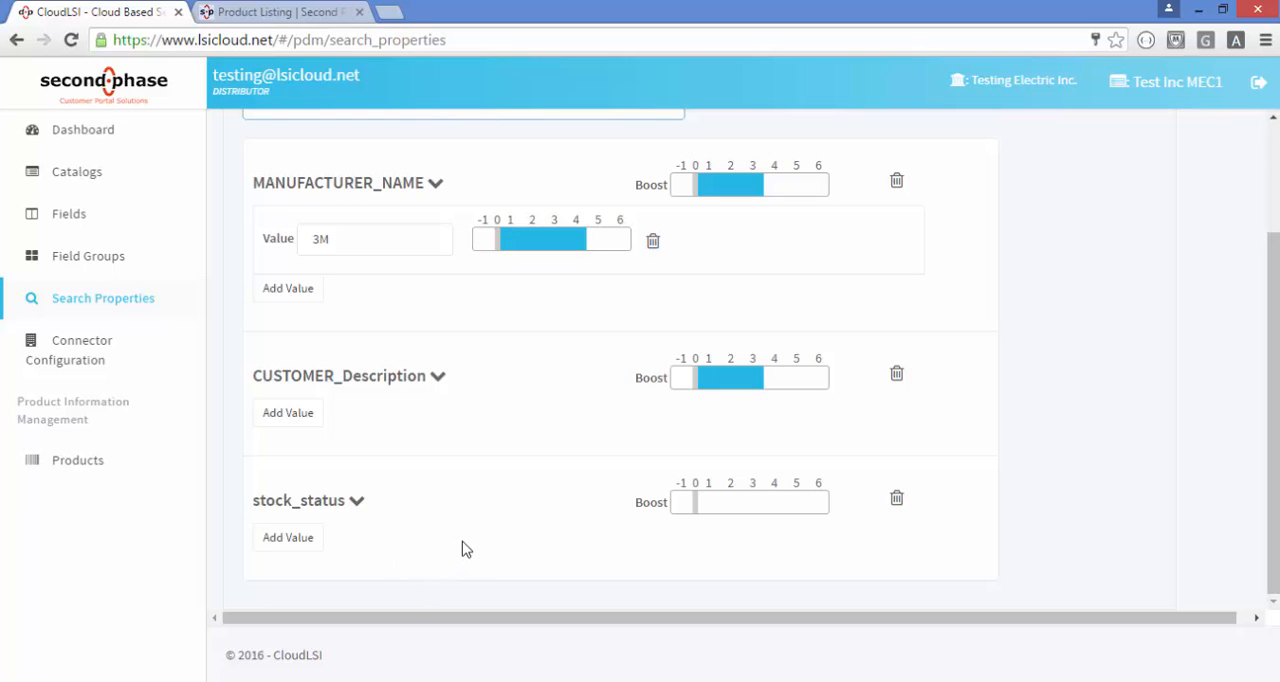
click(793, 505)
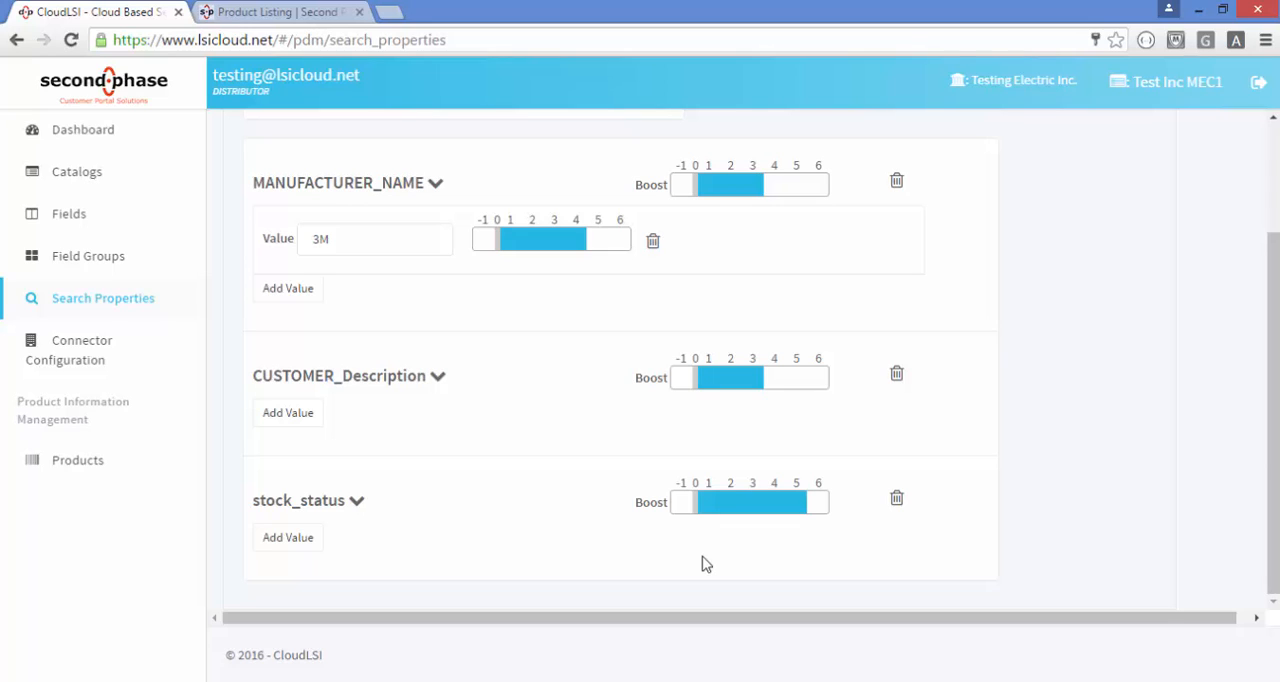
click(761, 500)
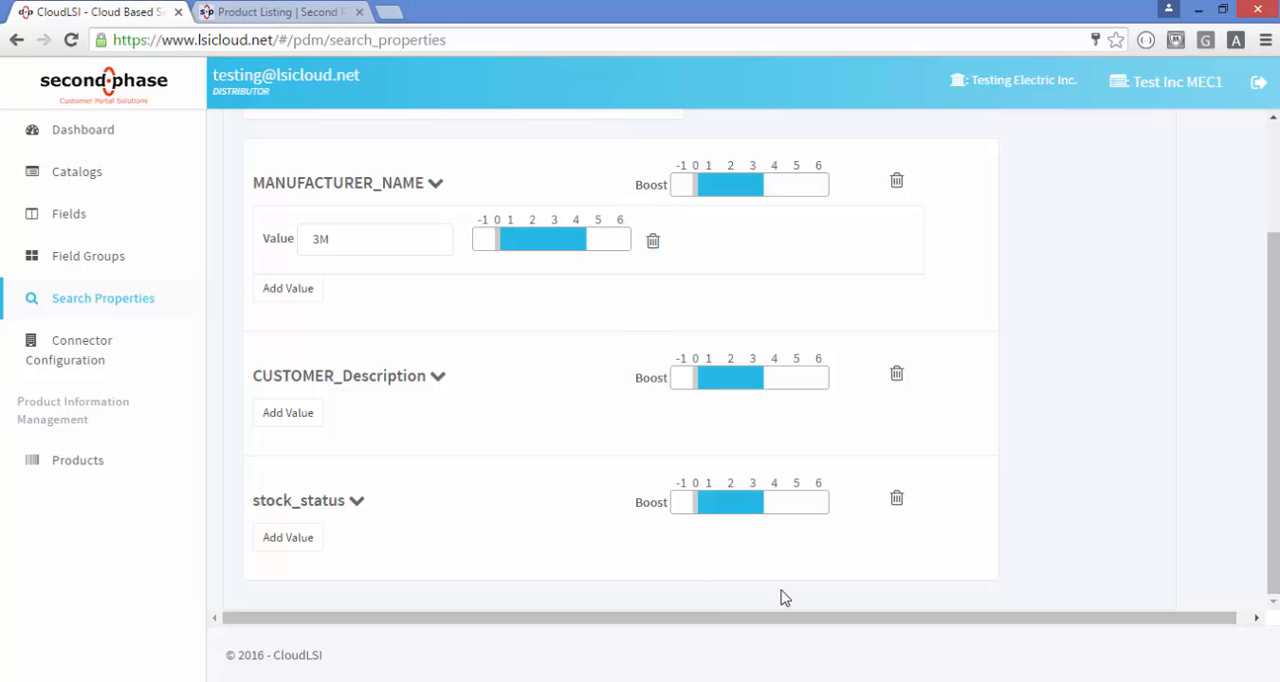
click(899, 502)
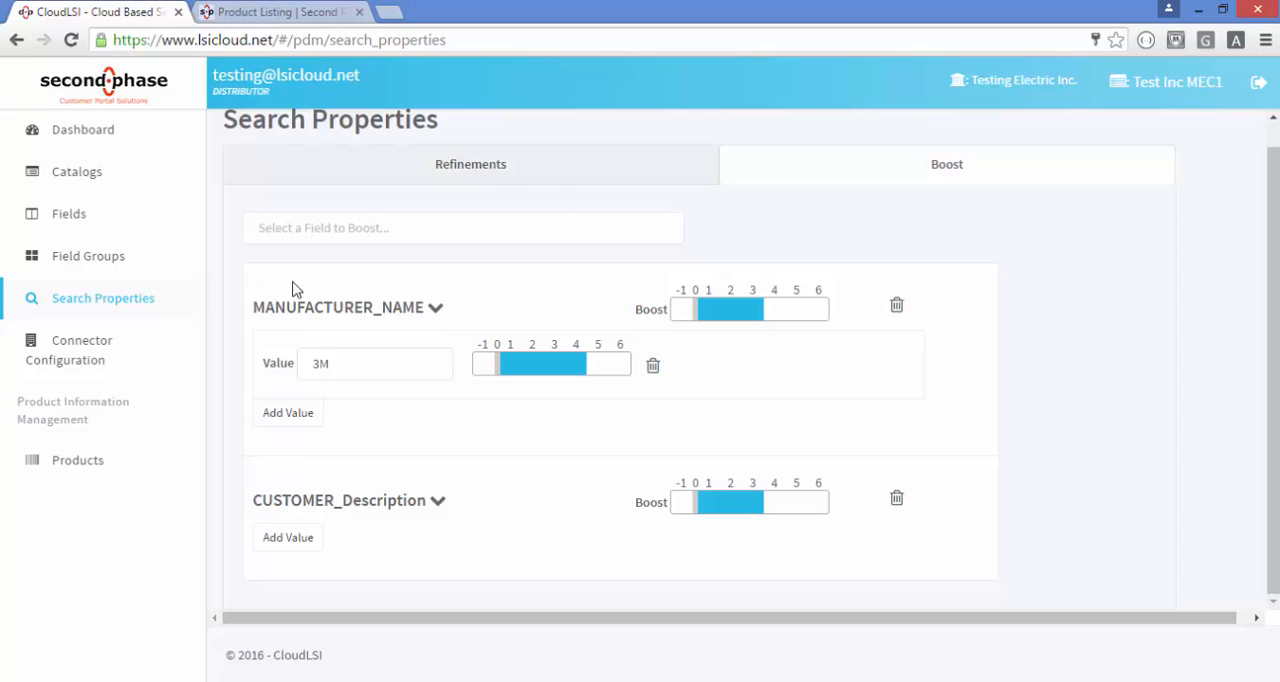
Add the STOCK_STATUS field to the boosted fields
click(340, 238)
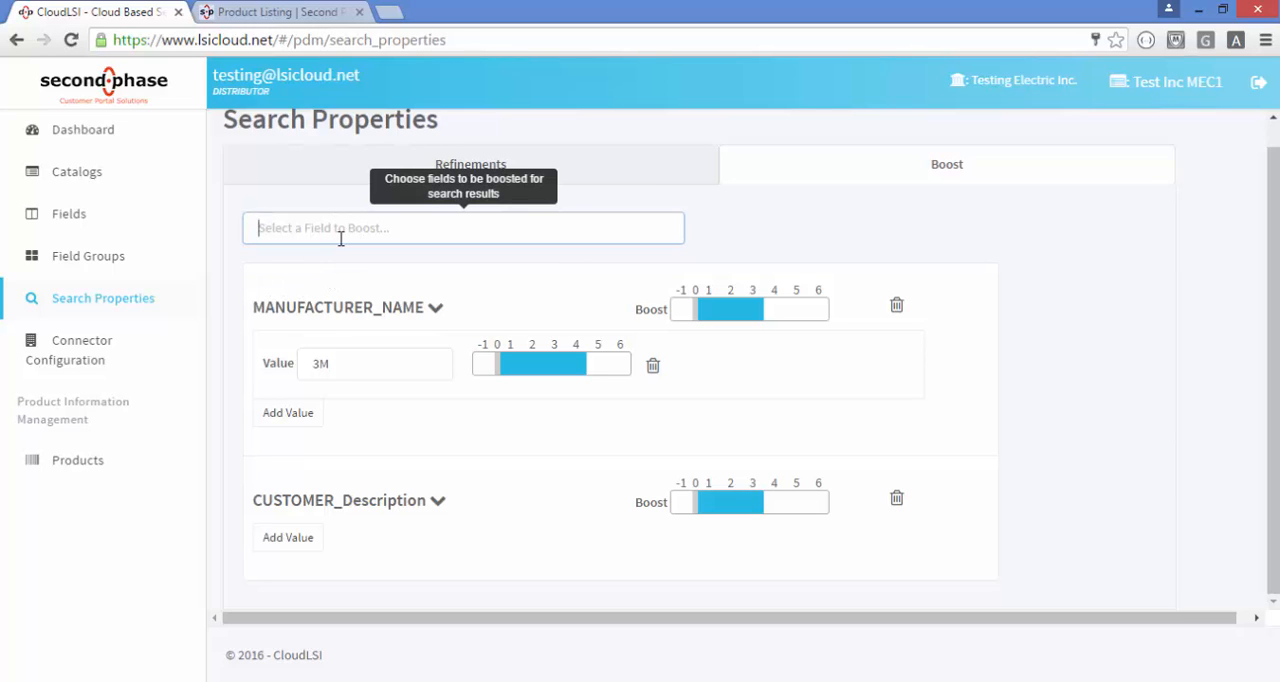
text(s)
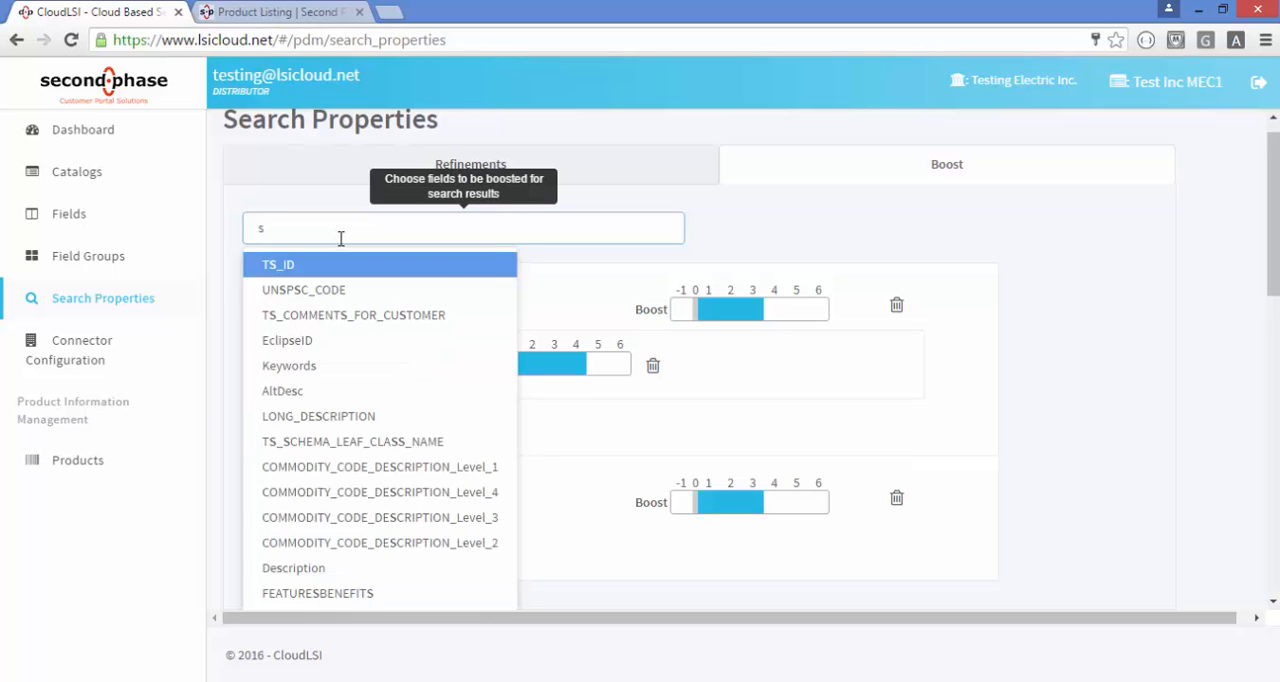
text(tock)
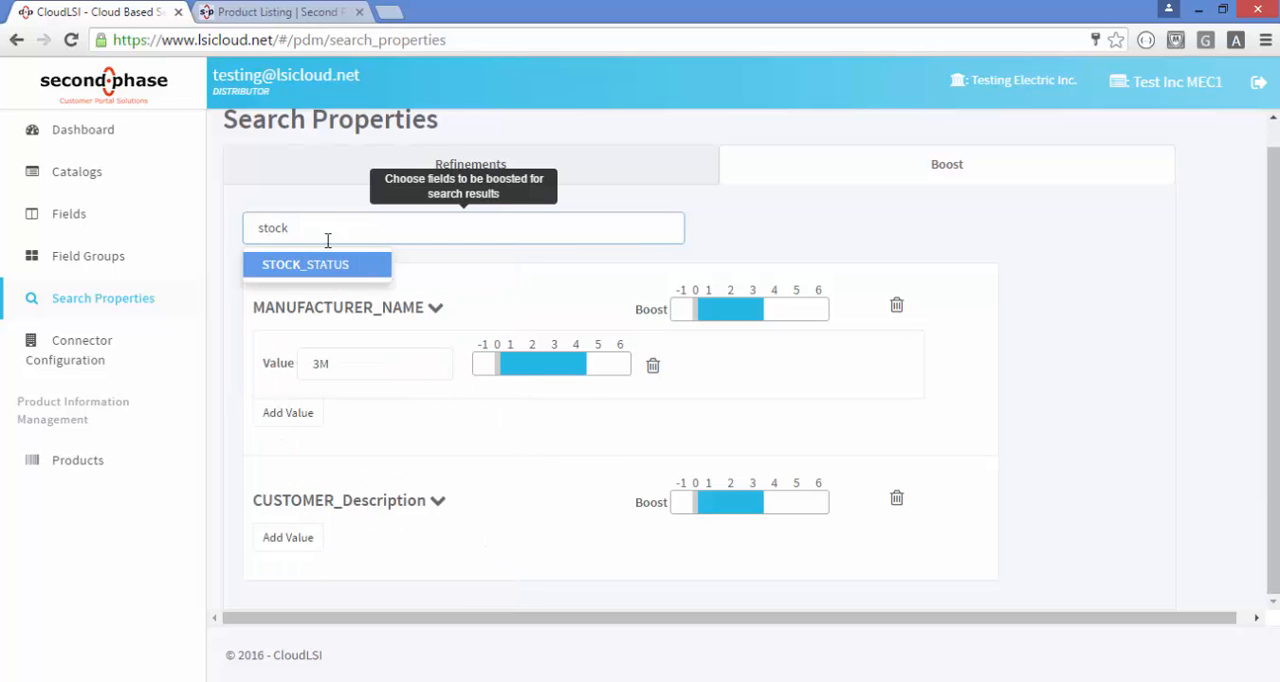
click(340, 266)
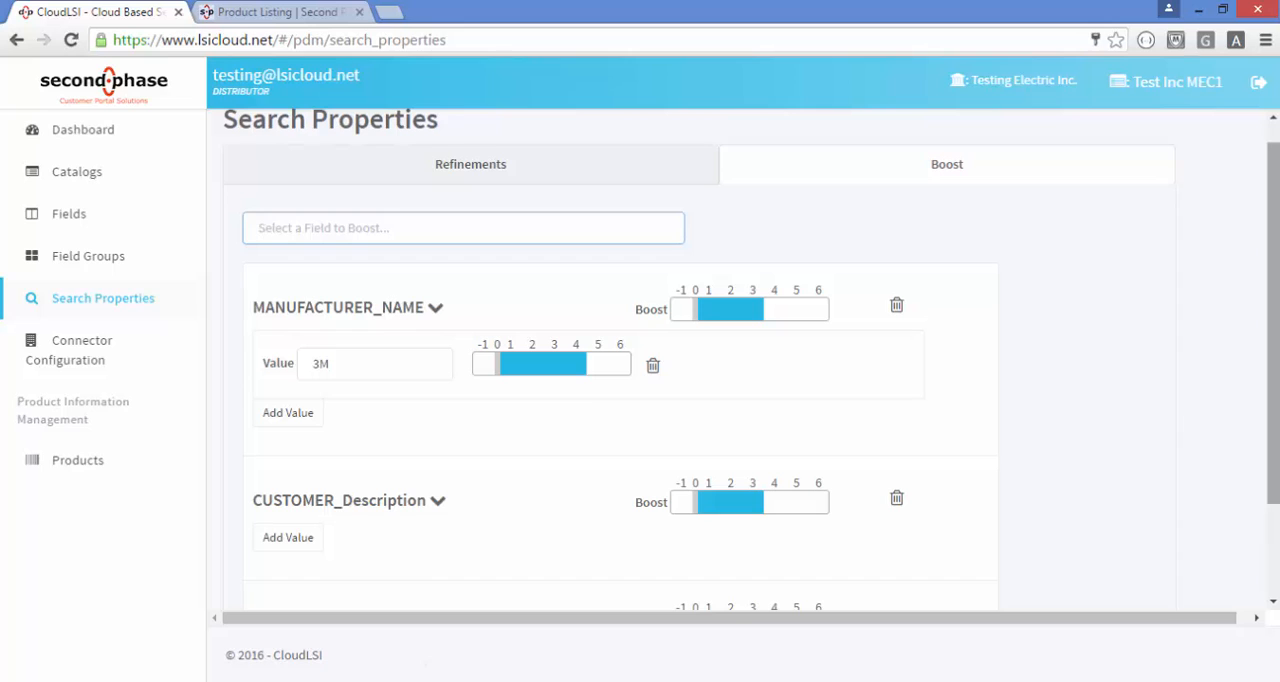
drag(1272, 371, 1256, 488)
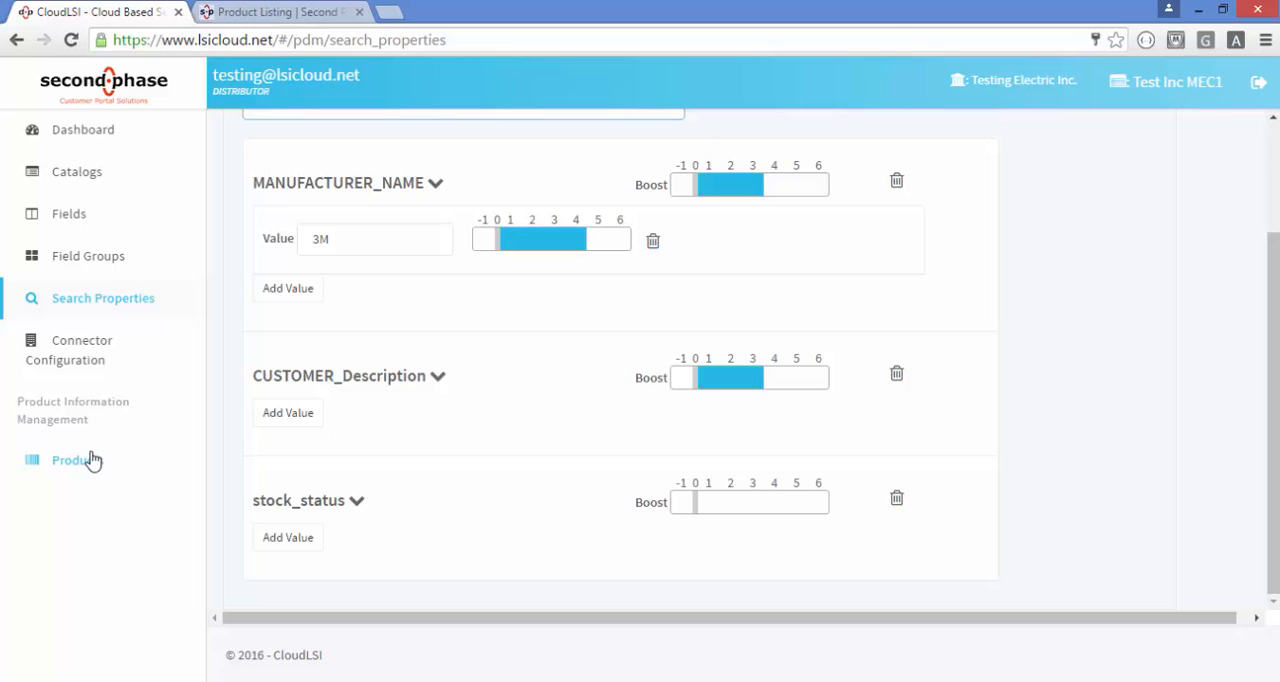
Add the value Stock under the stock_status field and set that value's boost to 6
click(272, 541)
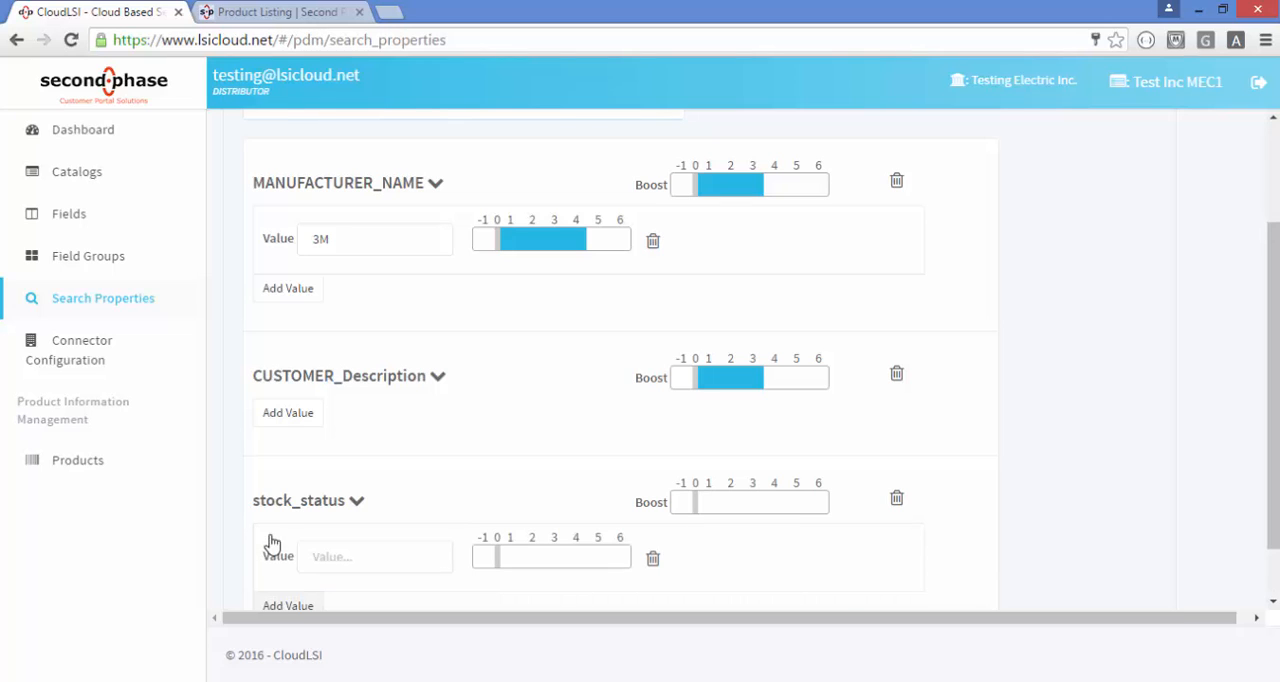
scroll(390, 475, down, 1)
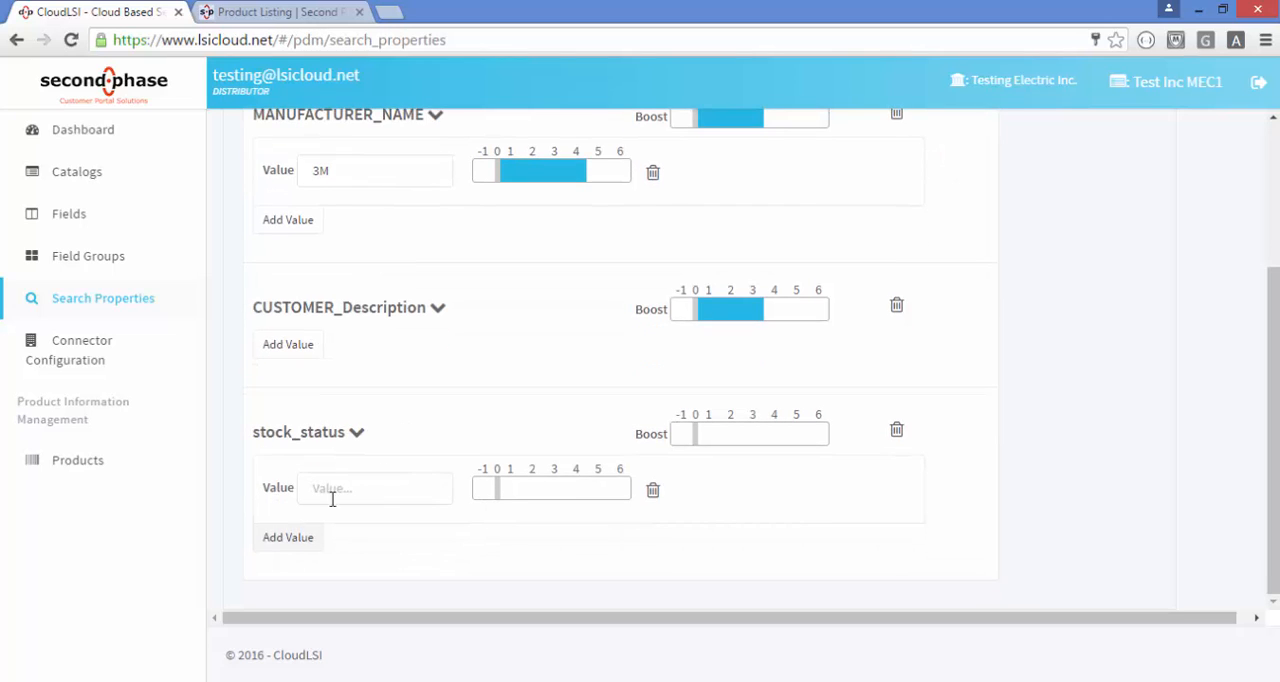
click(339, 489)
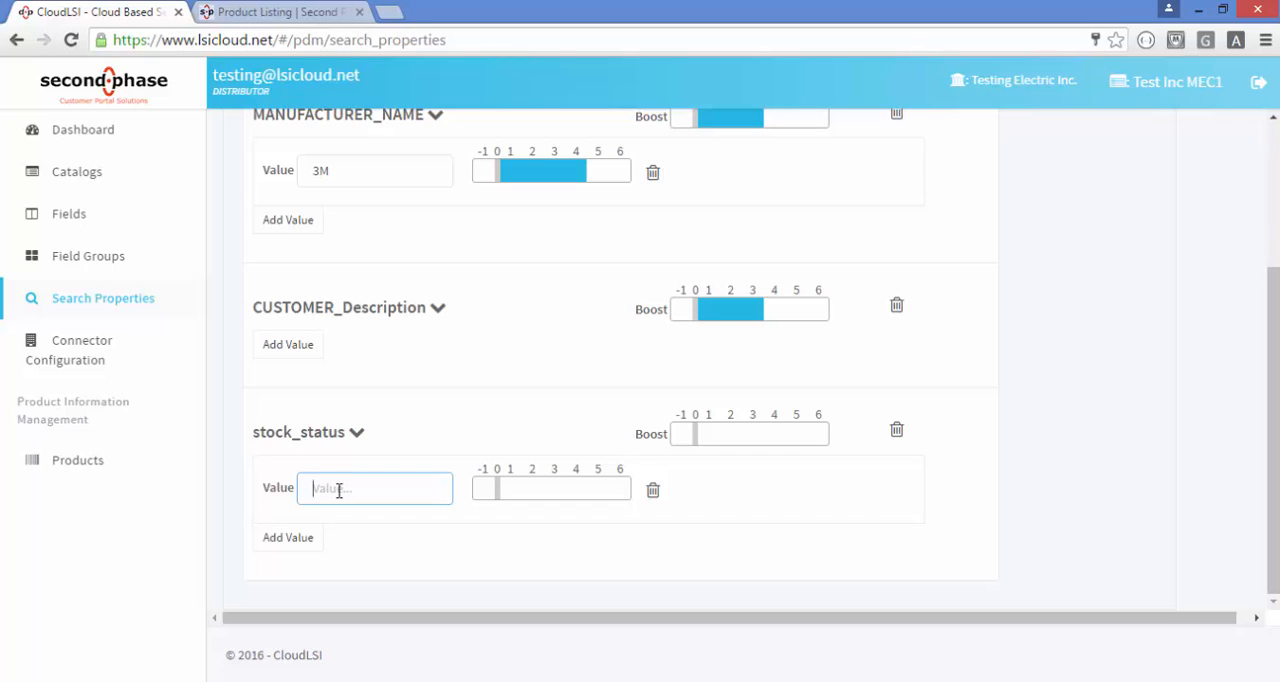
text(Stock)
click(610, 498)
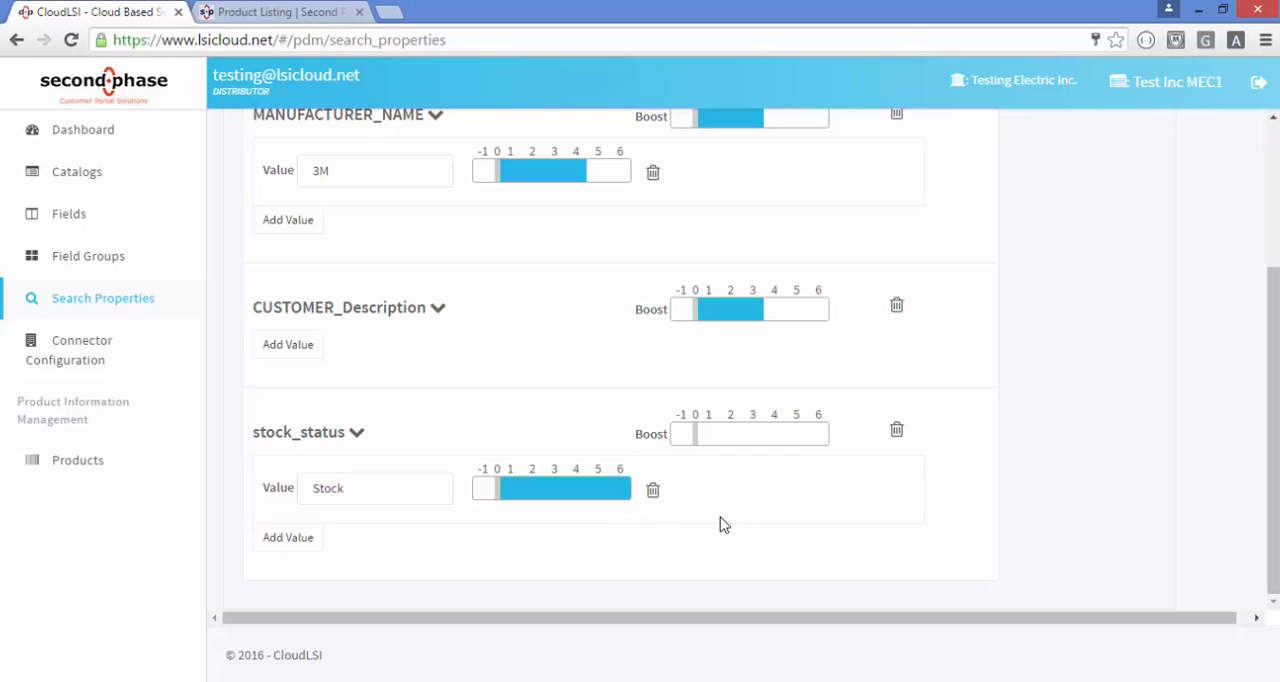
Open the connector configuration and select the cloudlsi connector
click(91, 346)
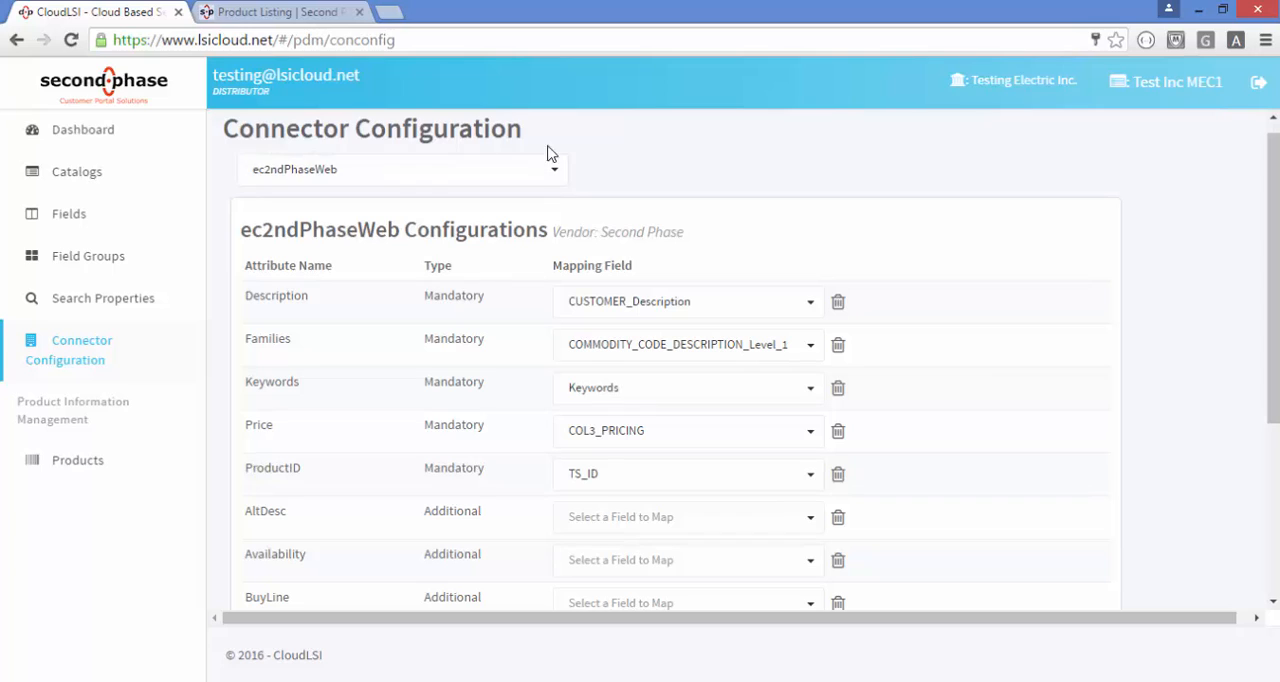
click(558, 174)
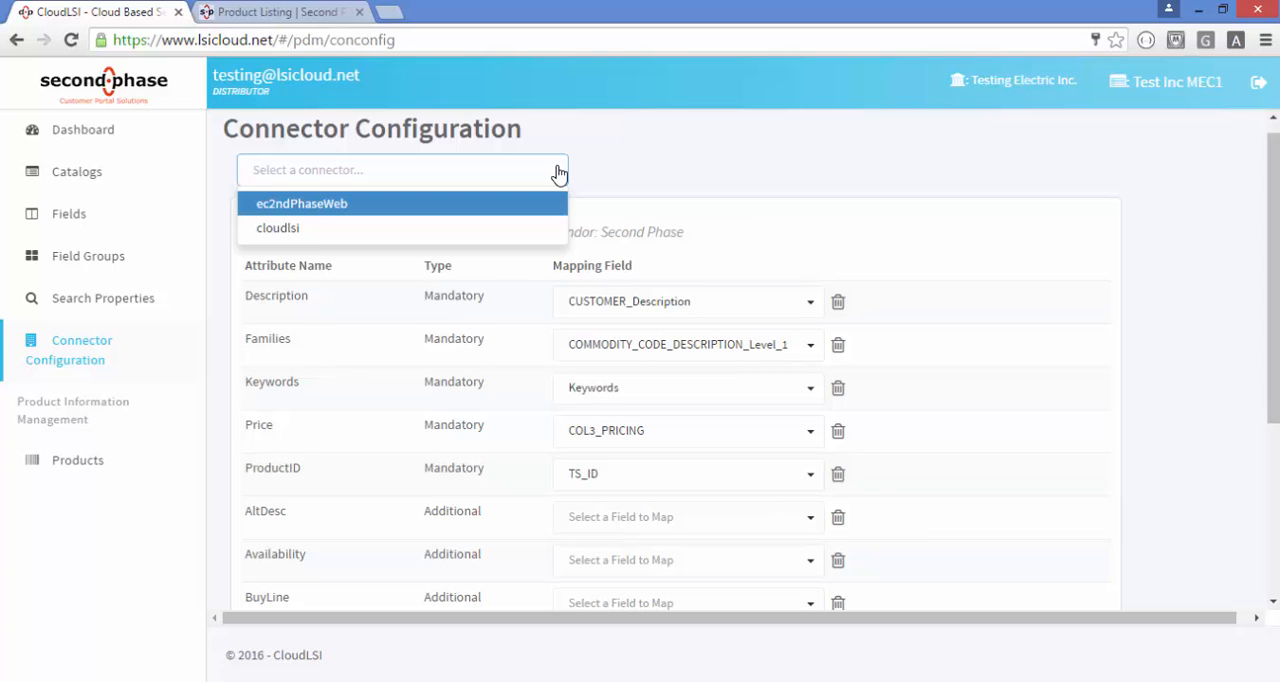
key(Down)
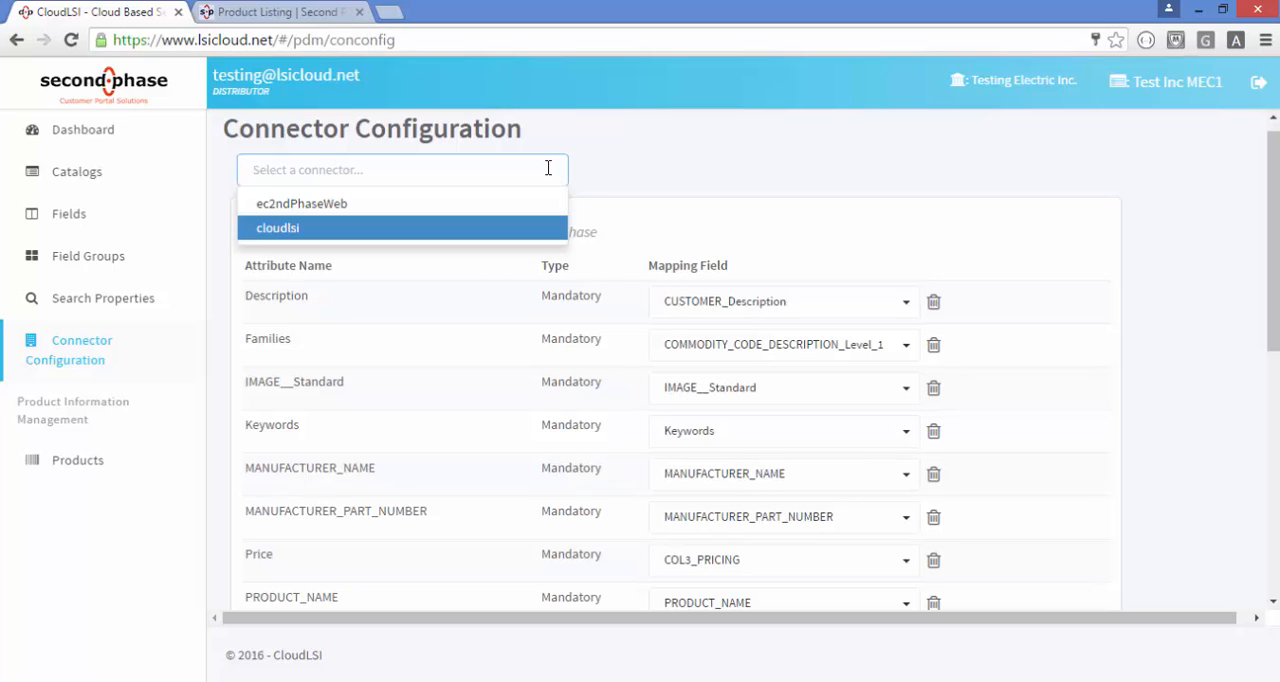
click(381, 236)
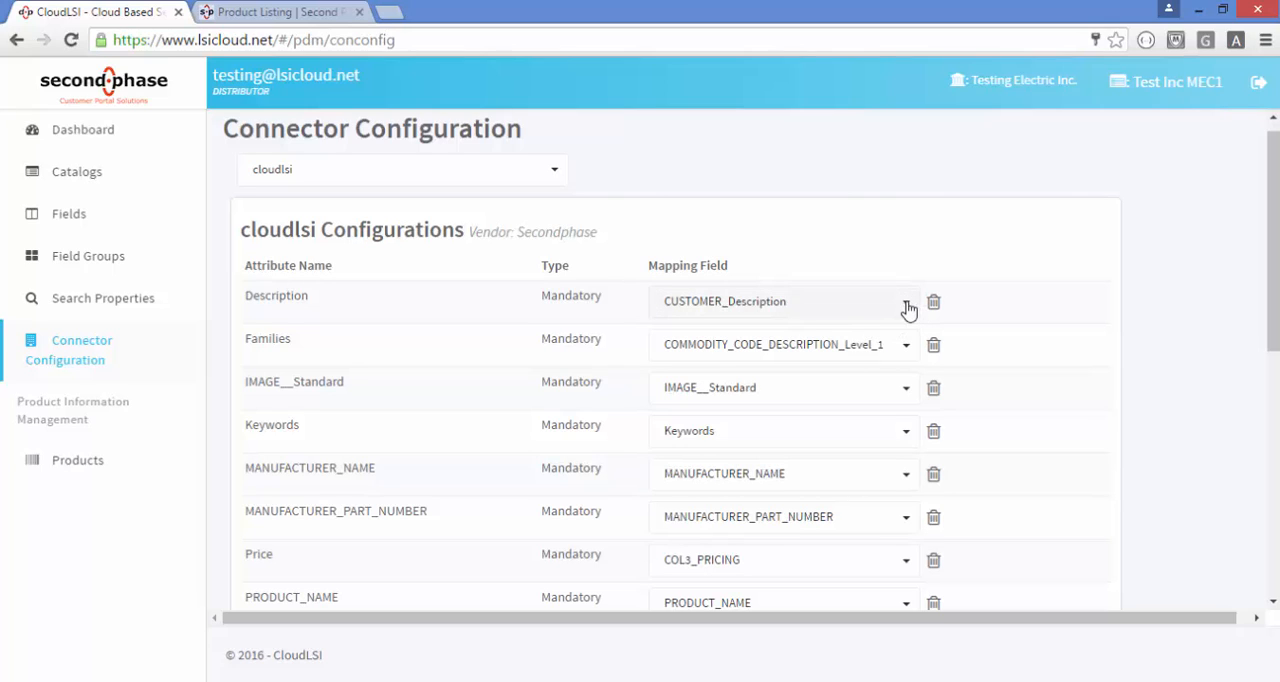
Map the cloudlsi connector's Description attribute to the Description field
click(907, 307)
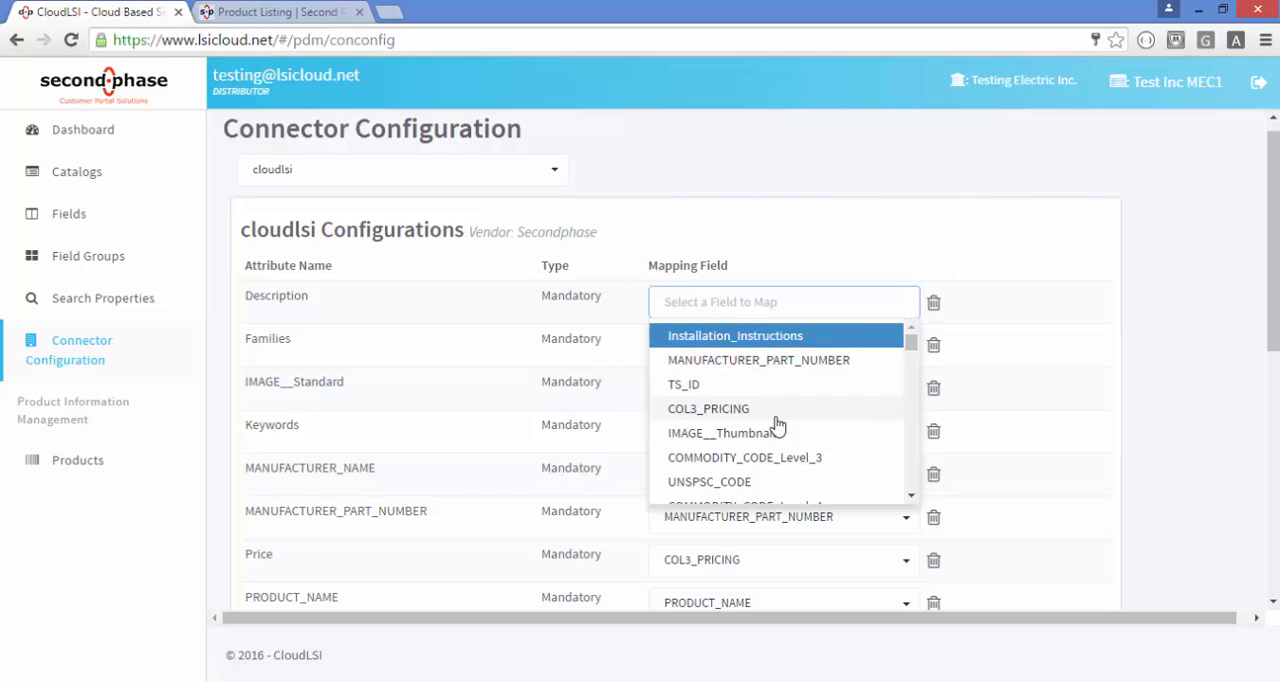
text(desc)
click(696, 482)
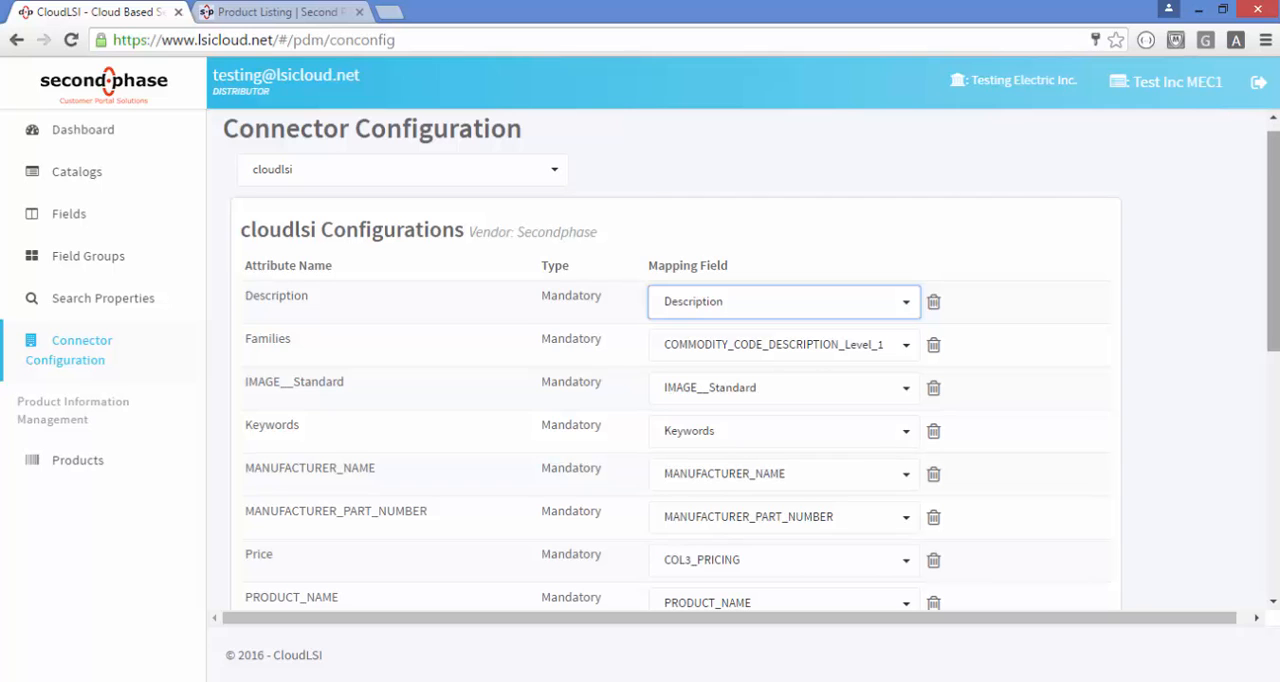
Clear the field mapping of the PACKAGE_WIDTH__inch attribute and return to the search properties
drag(1275, 190, 1204, 445)
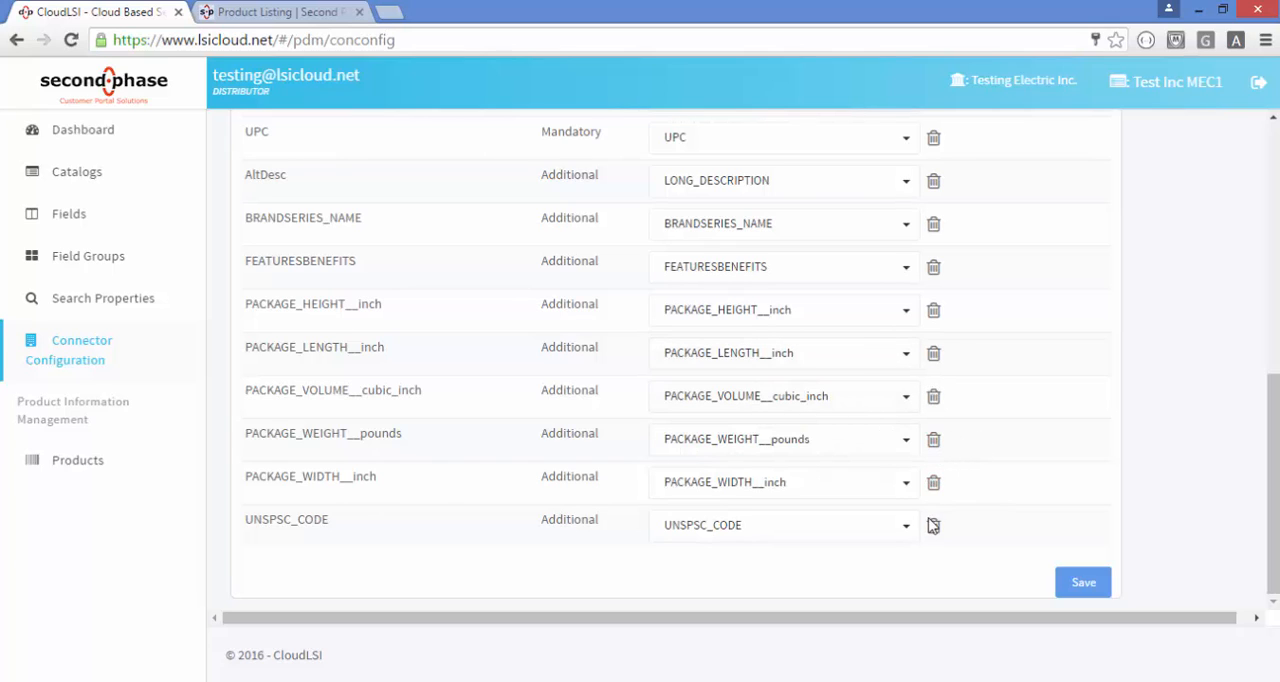
click(933, 485)
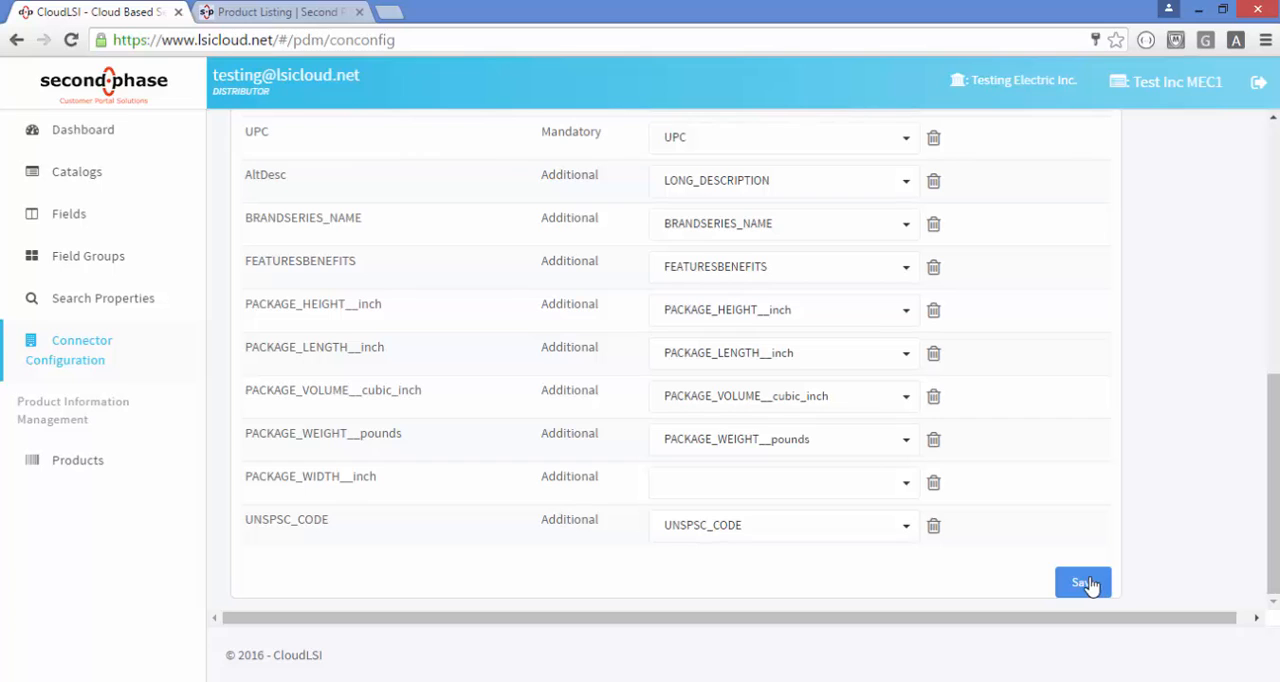
click(103, 298)
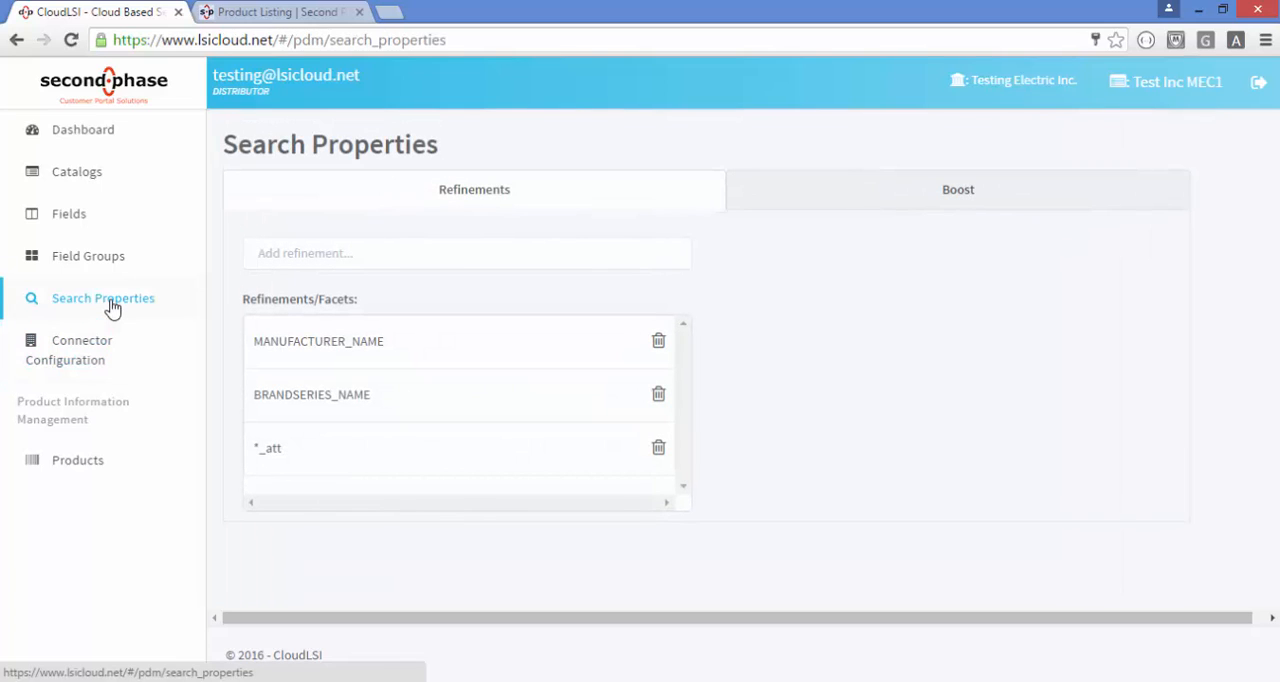